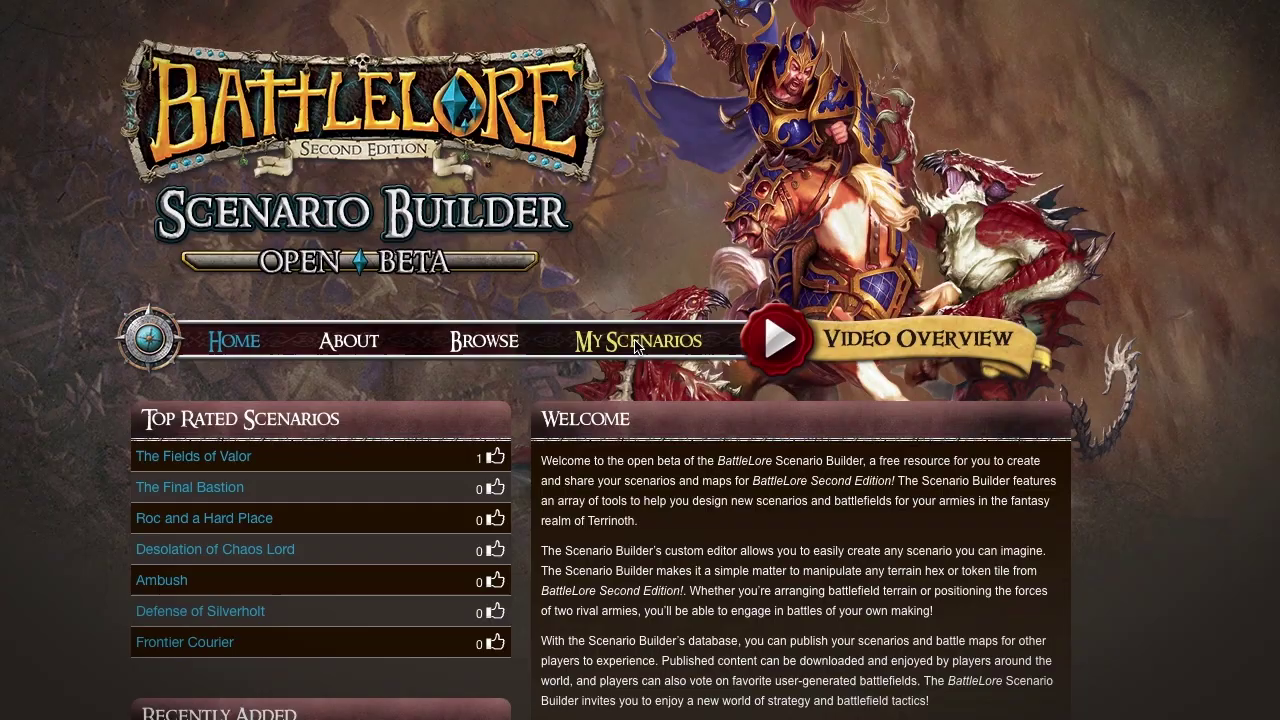
- Browse the terrain tiles, token tiles and units available in the map editor
click(636, 346)
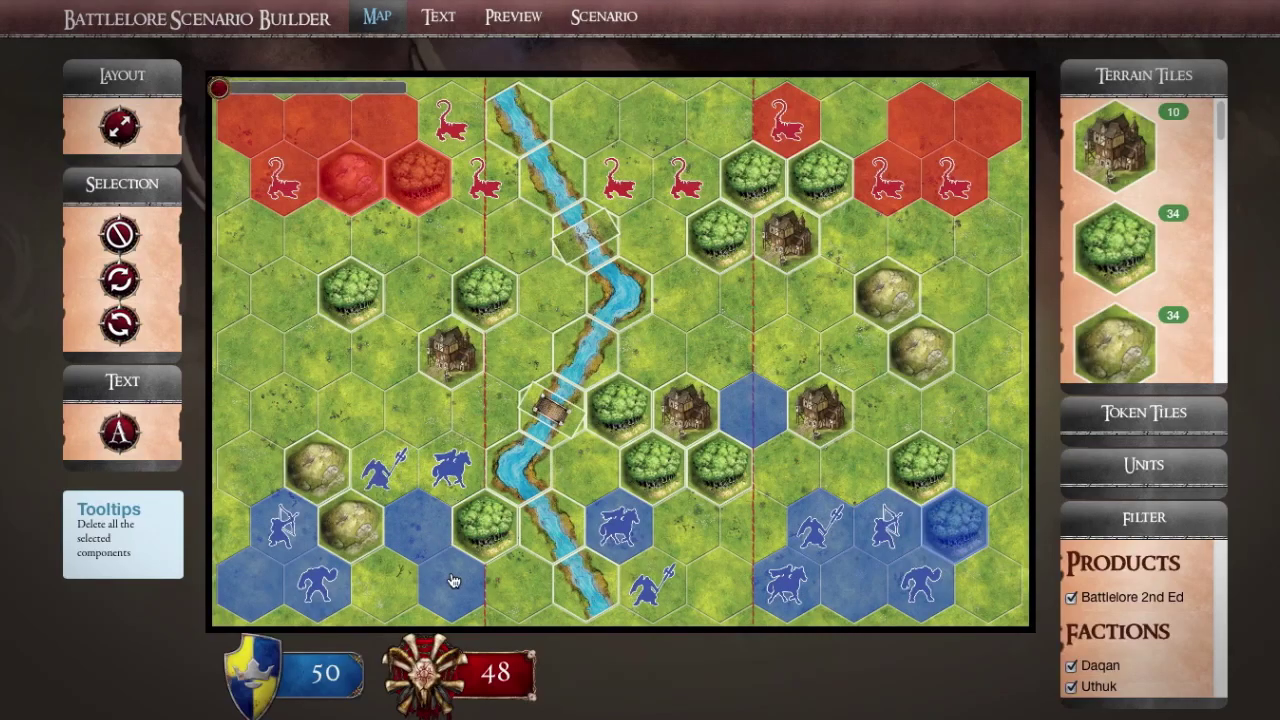
click(496, 670)
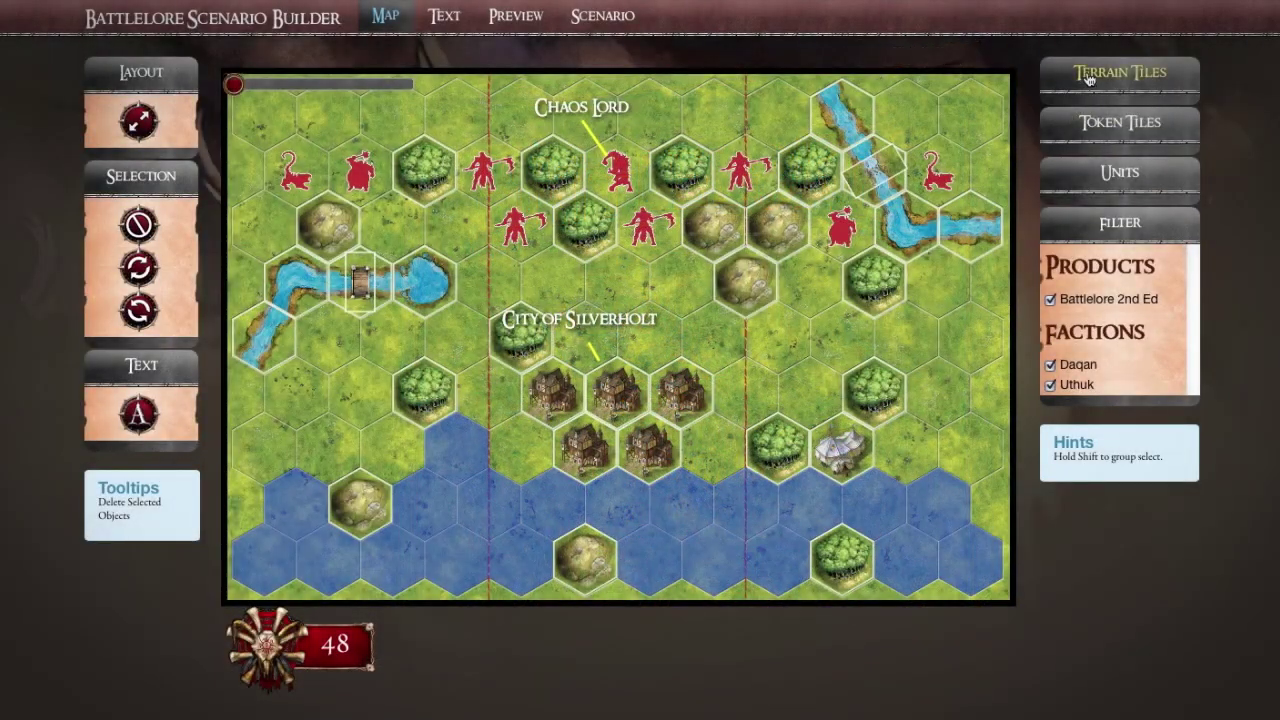
click(1089, 79)
click(1084, 395)
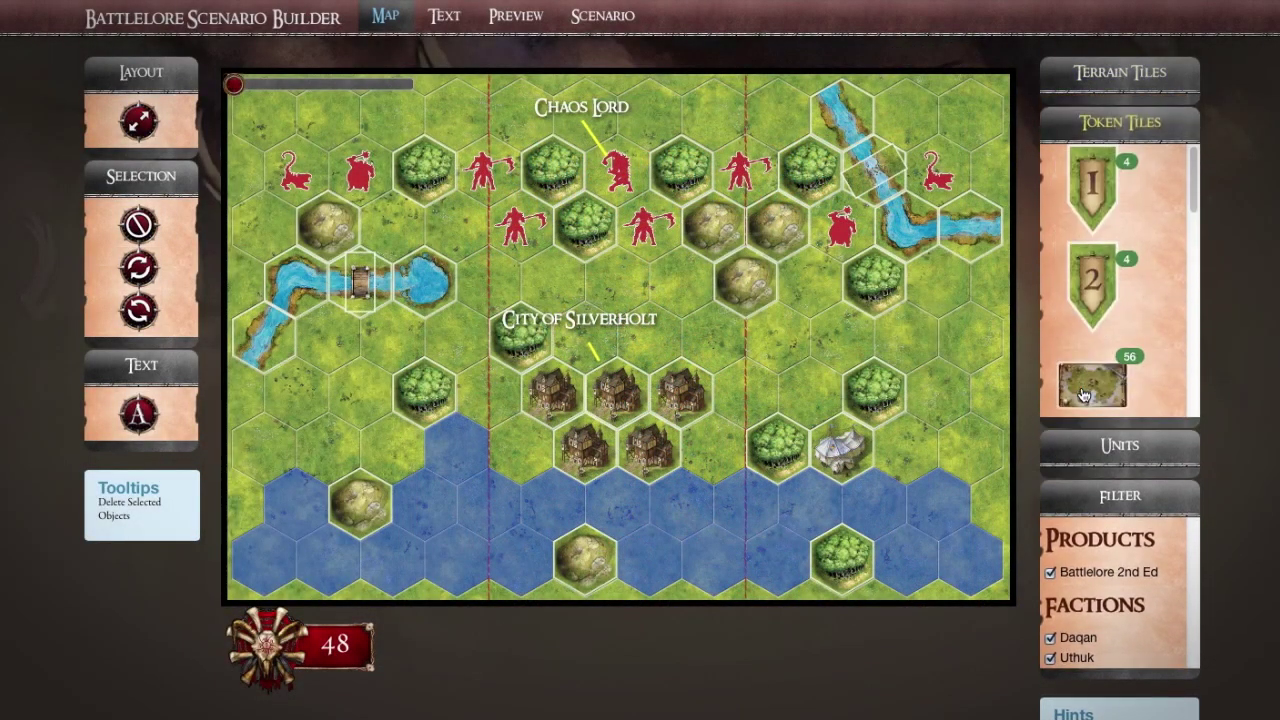
click(1106, 445)
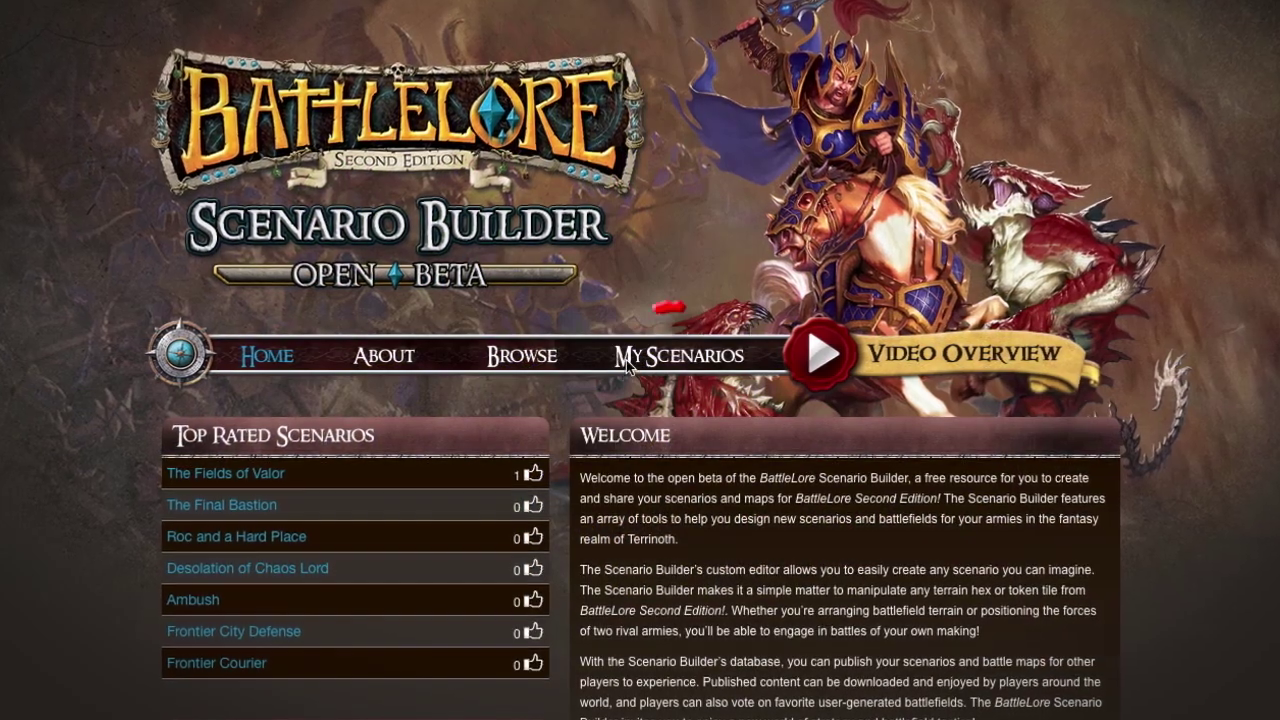
- Start a new scenario from My Scenarios with one copy of Battlelore 2nd Ed and enter the title Chaos Lord
click(629, 365)
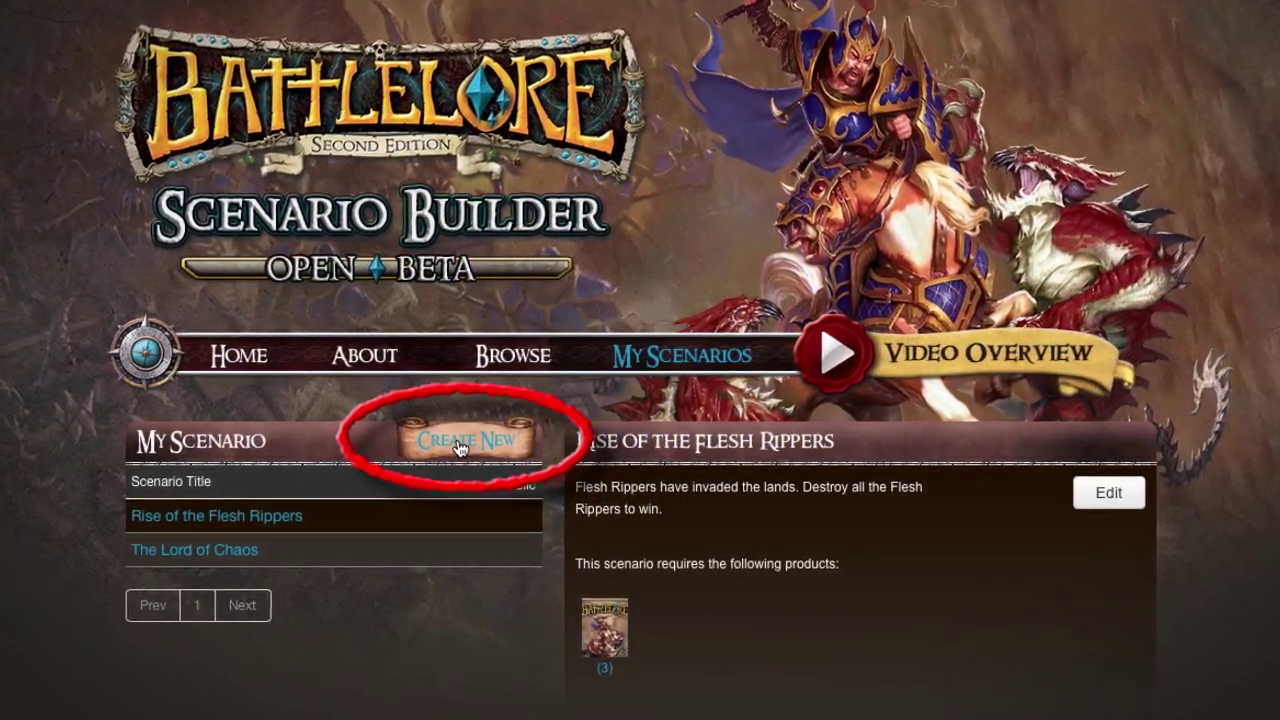
click(460, 447)
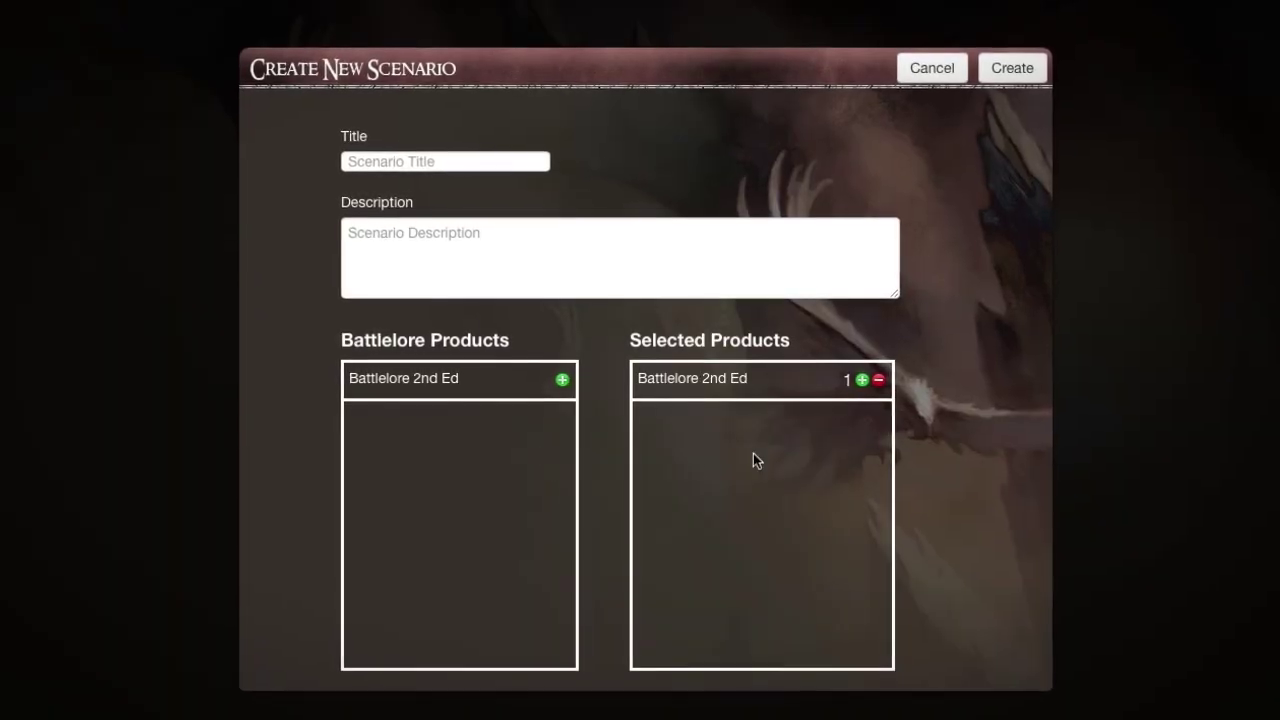
click(865, 381)
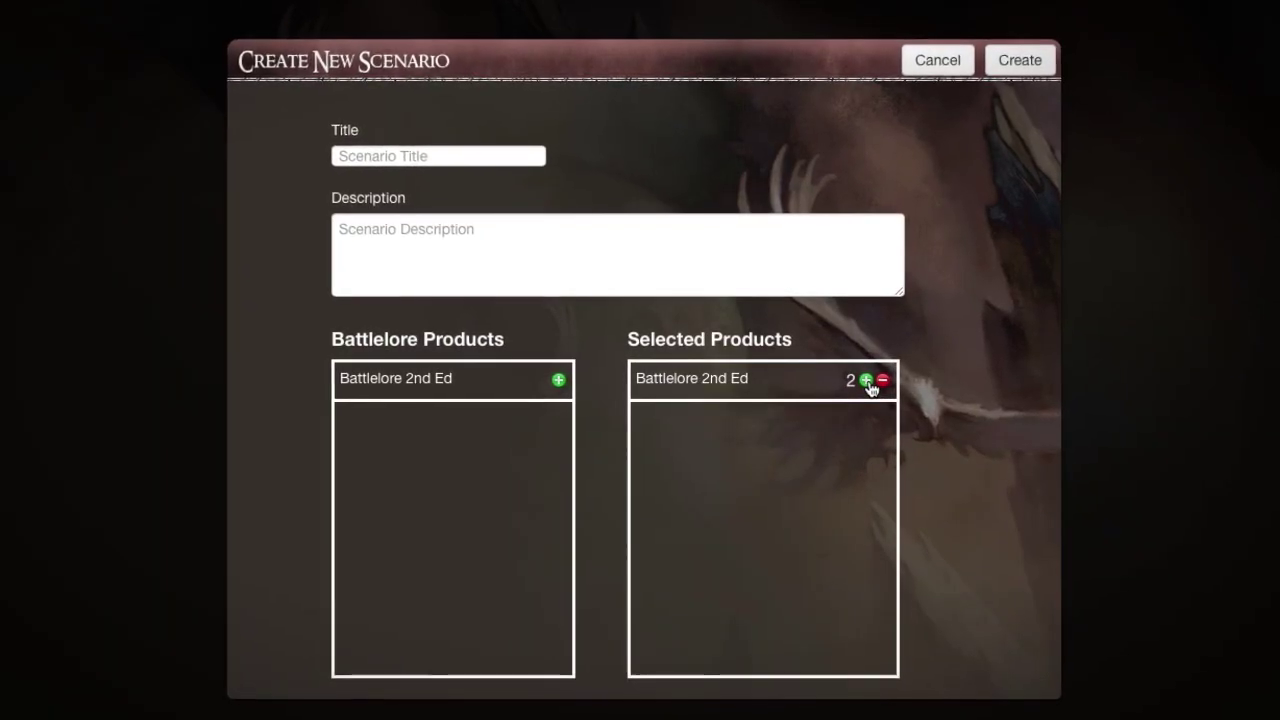
click(885, 381)
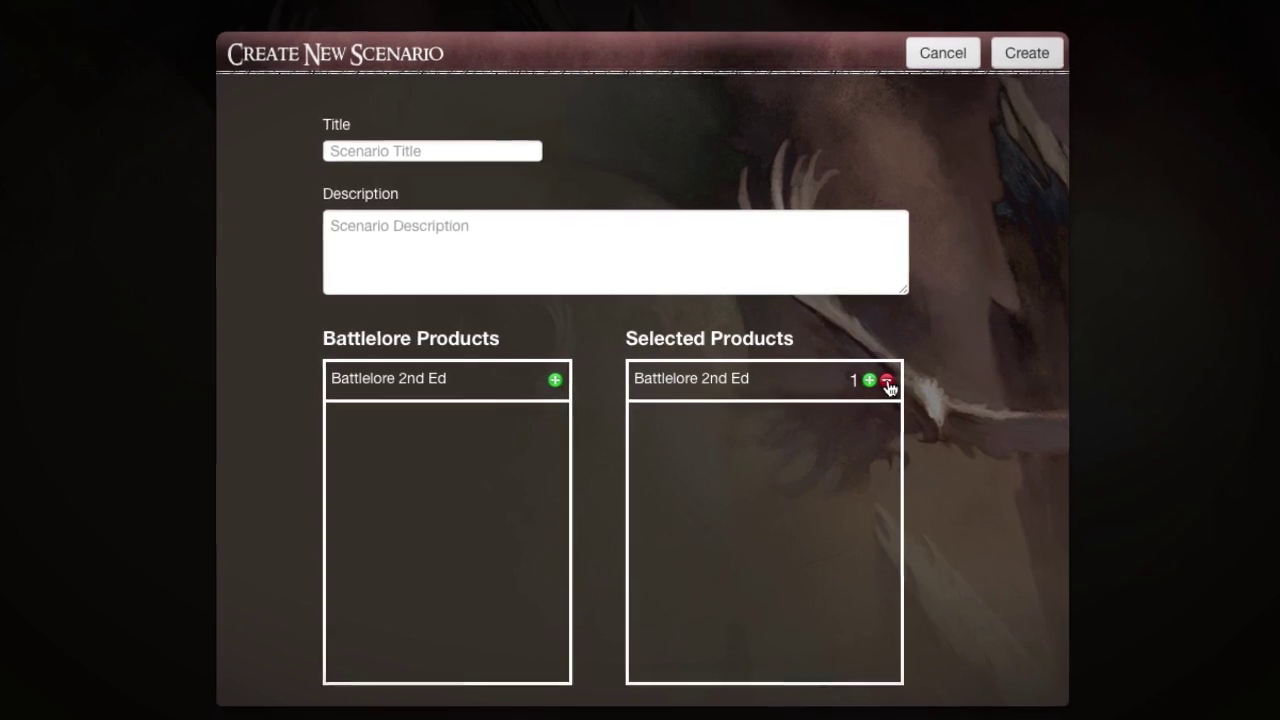
click(437, 149)
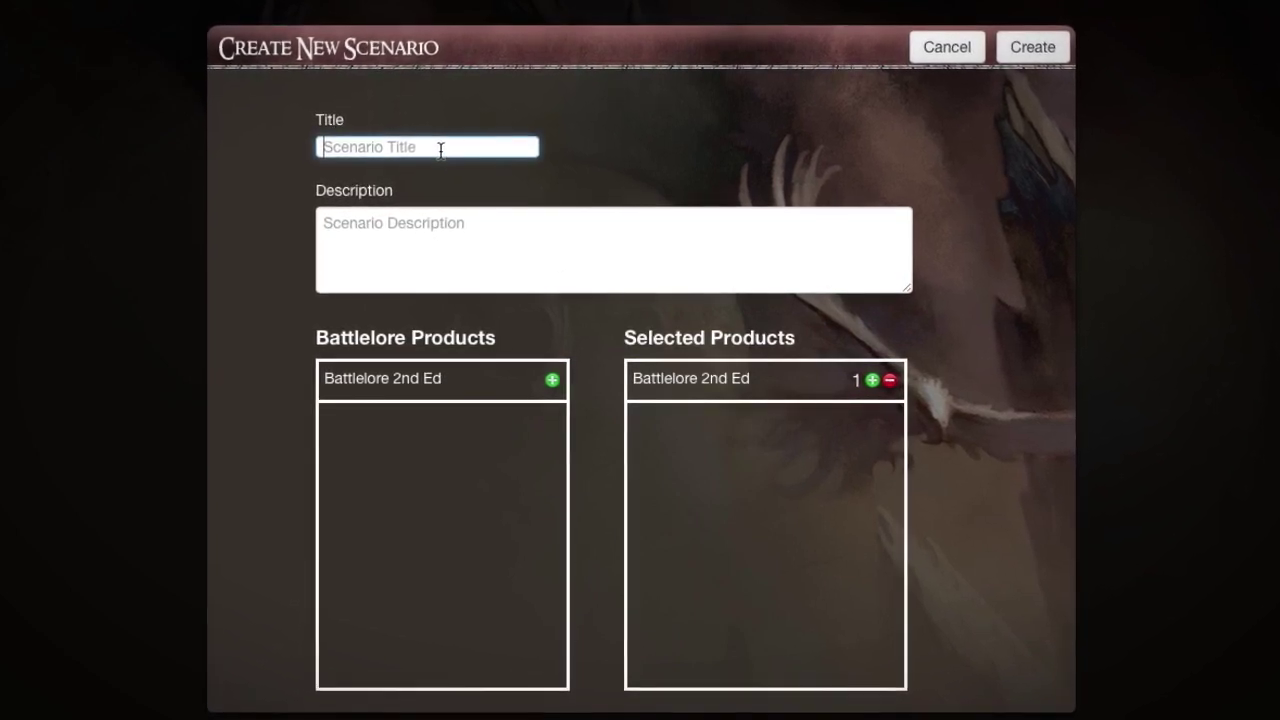
text(Cha)
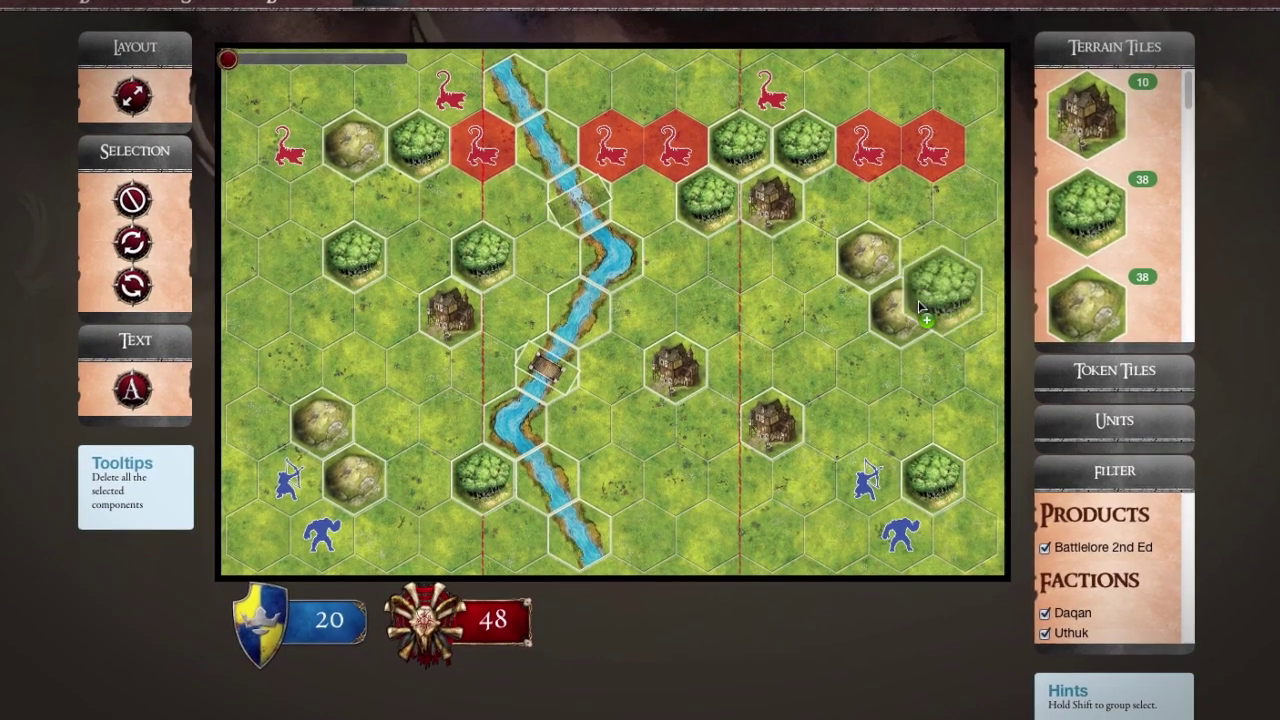
- Place a forest tile below the central building and a 2-point banner token to the building's right
drag(920, 305, 630, 440)
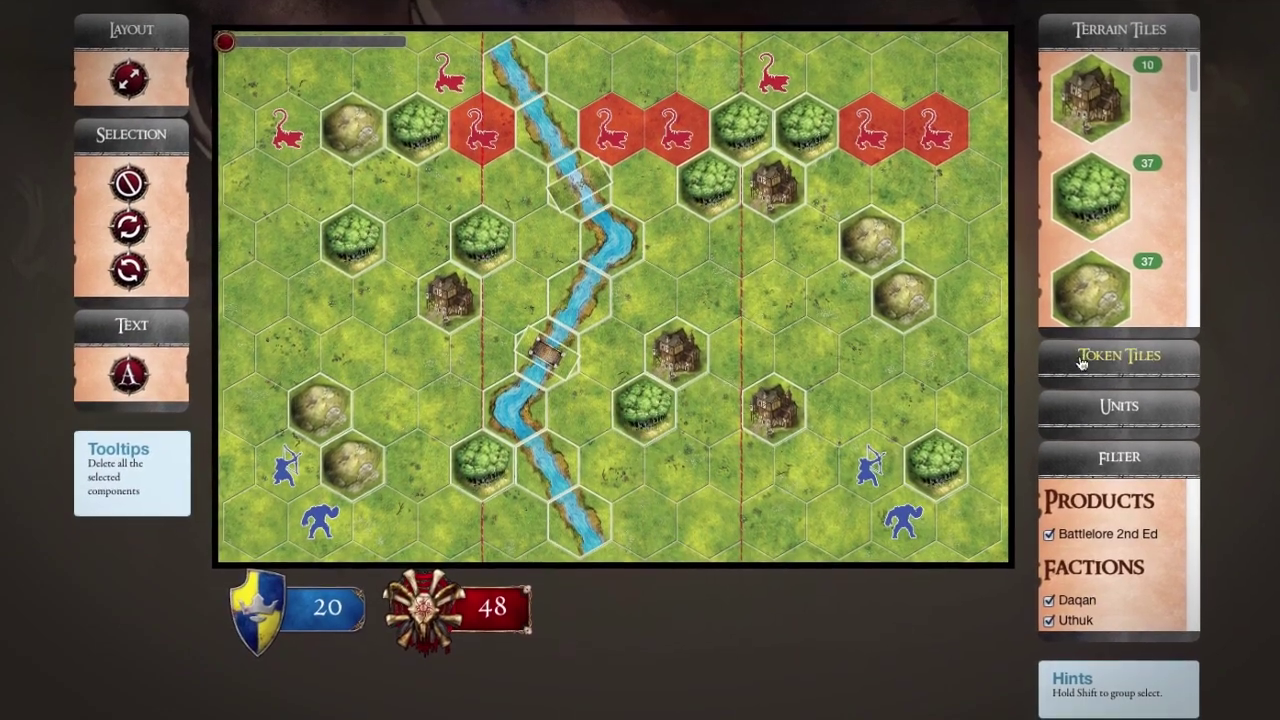
click(1080, 362)
drag(1093, 238, 740, 335)
- Place a blue cavalry unit left of the lower-right archer and toggle the Daqan faction filter
click(1123, 392)
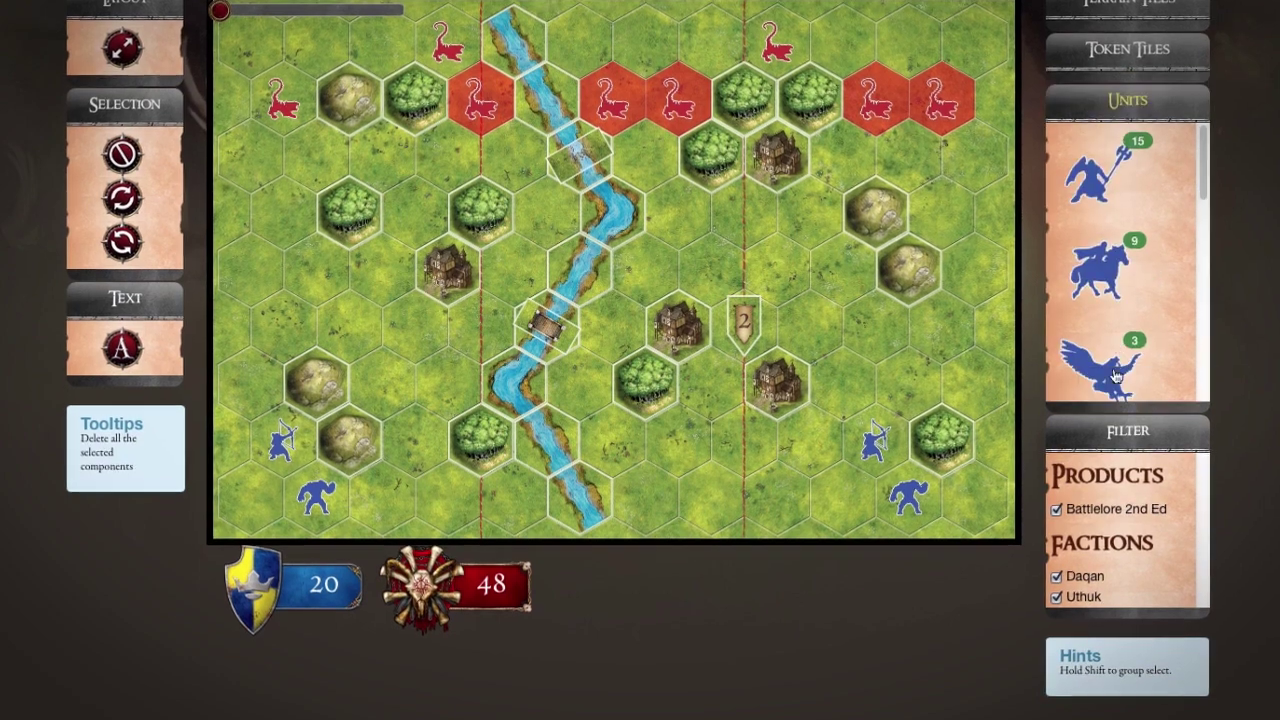
drag(1100, 270, 808, 437)
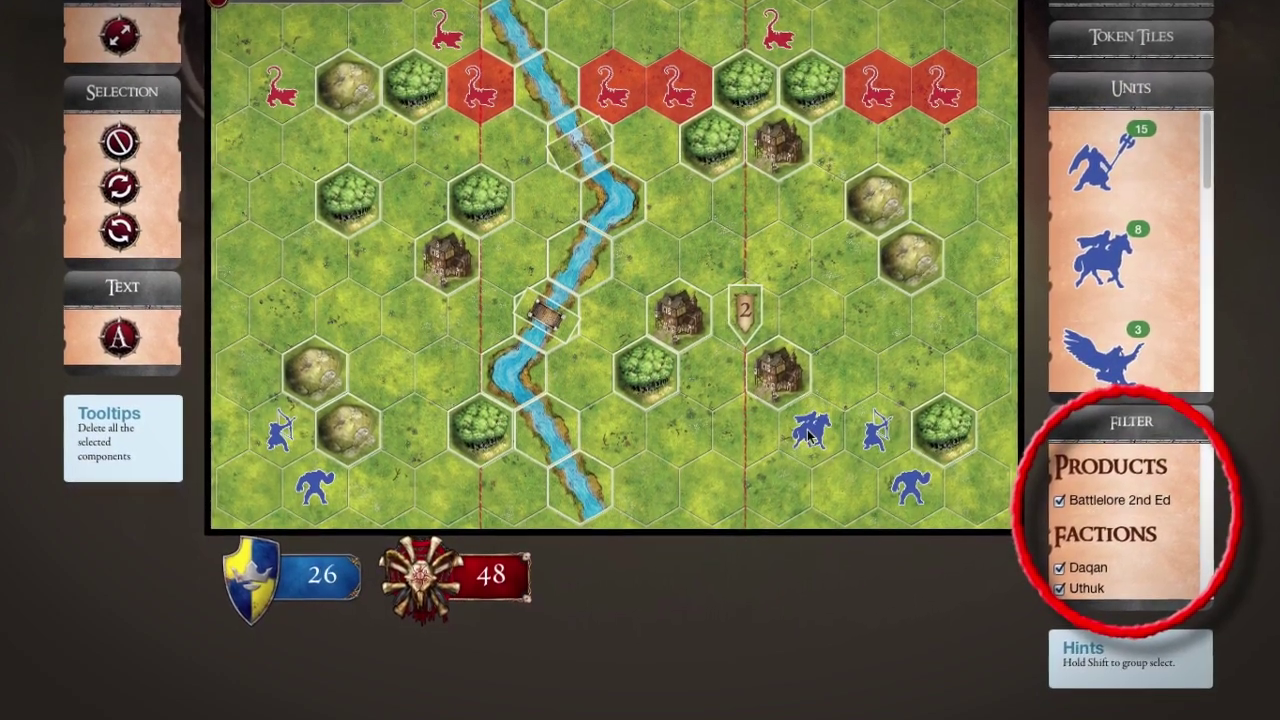
click(1059, 567)
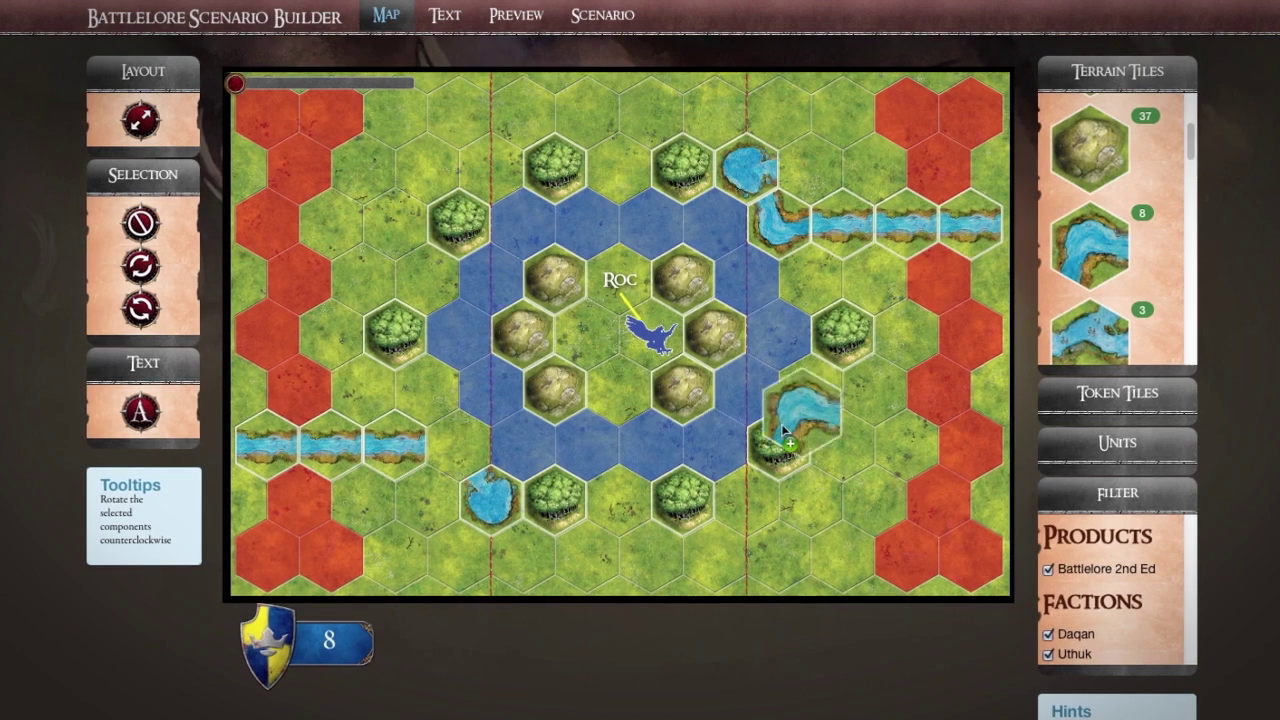
- Place a curved river tile between the lower-left straight river and its pond, and rotate the tile twice
drag(785, 432, 452, 454)
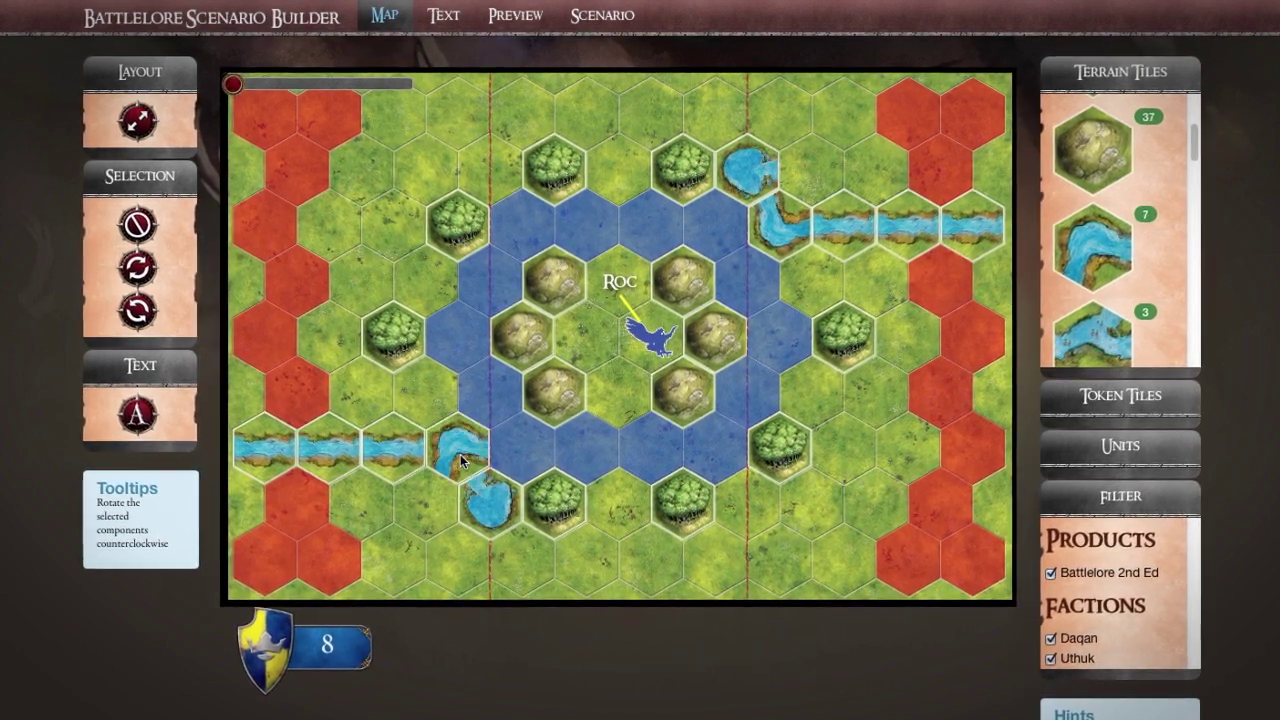
click(459, 454)
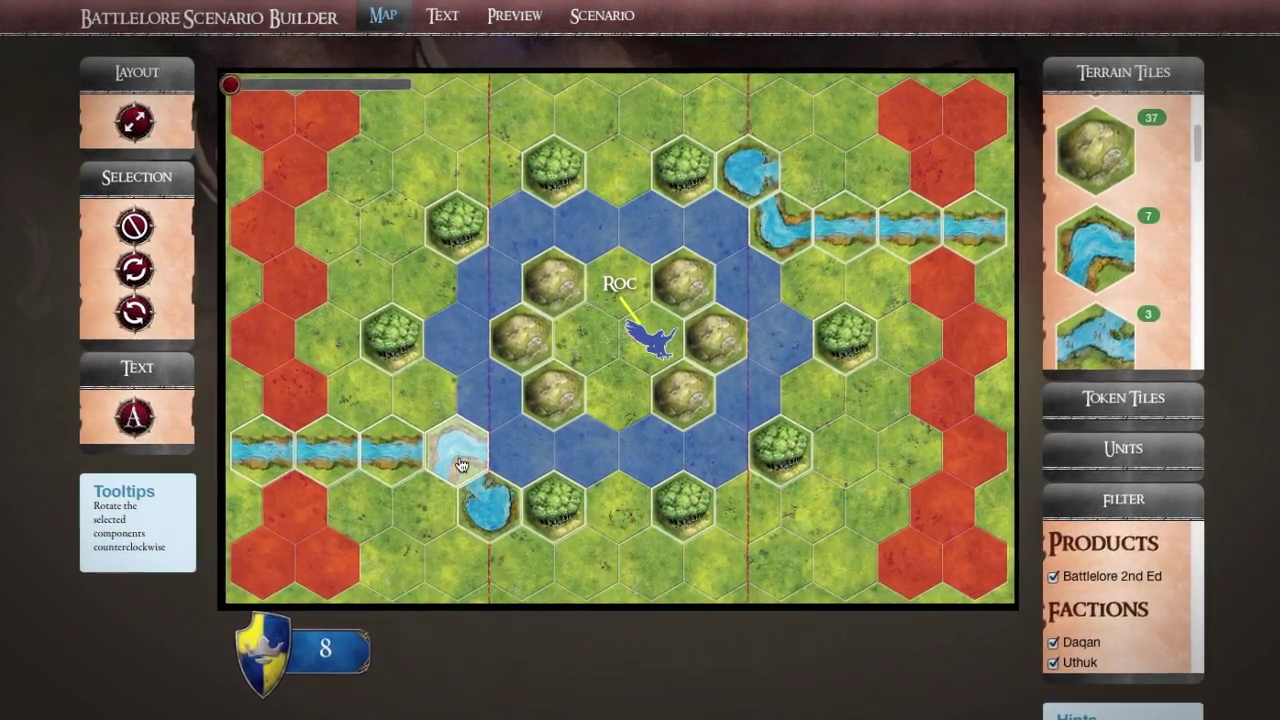
right_click(461, 464)
click(490, 471)
right_click(477, 463)
click(505, 481)
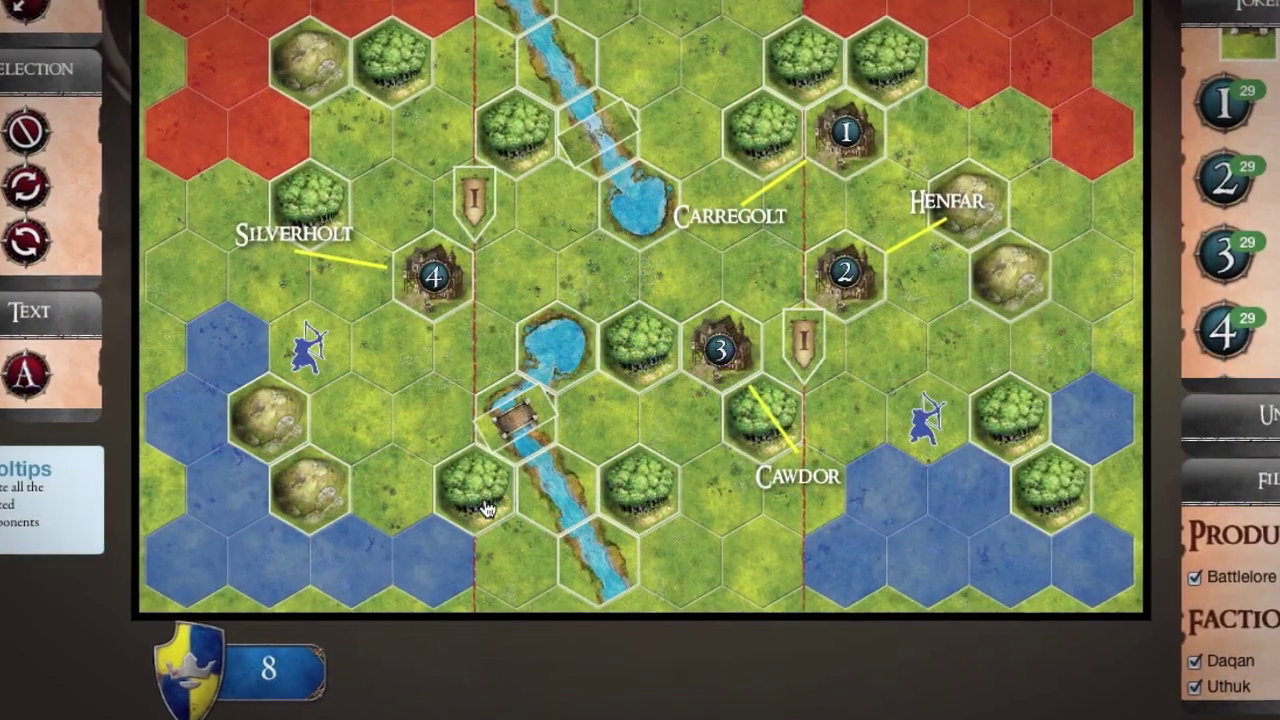
- Select the forest tiles beside the lower river and move them about one hex up the map
click(485, 508)
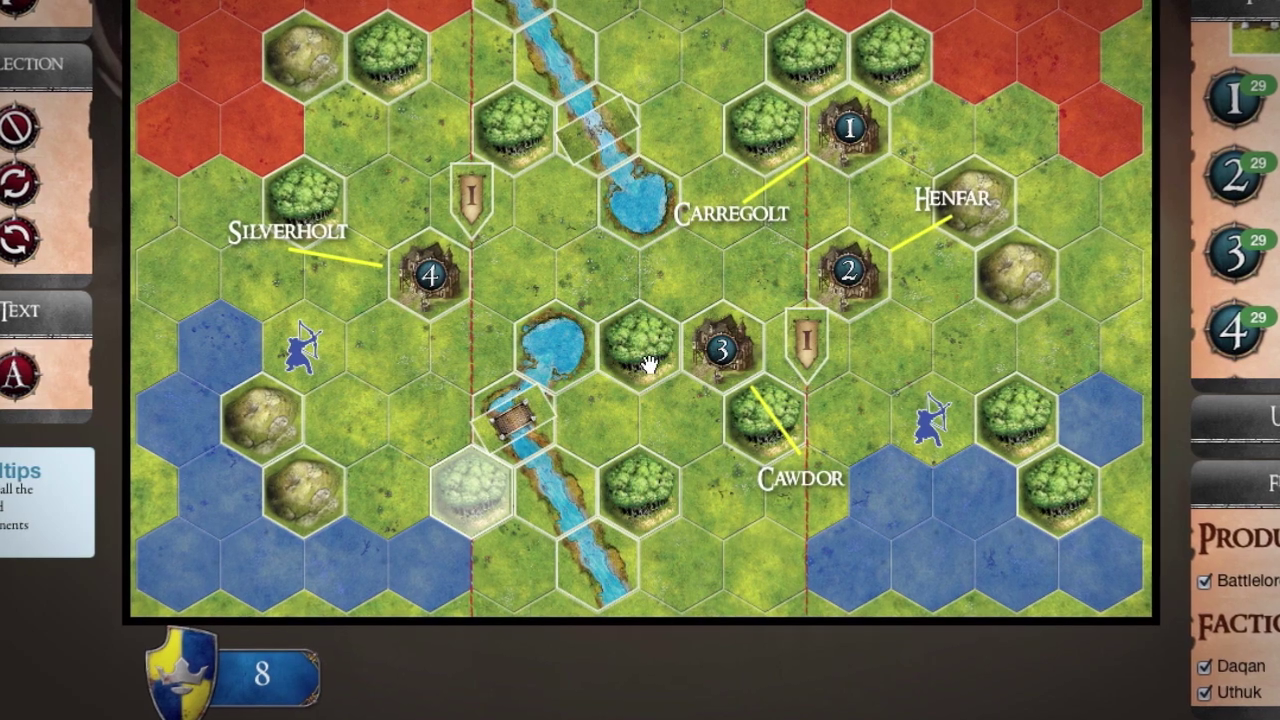
drag(648, 510, 622, 449)
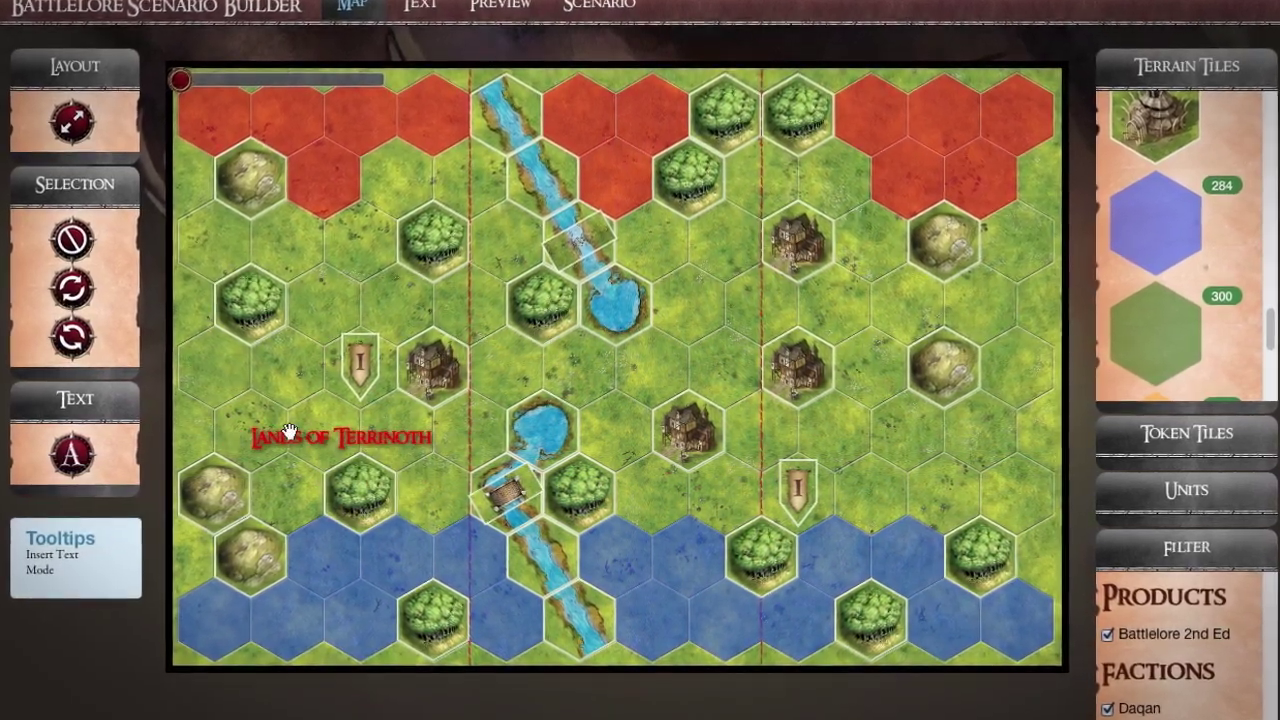
- Place a tent tile on the hex right of the lower pond and add the info text "Daqan Command Tent" to it
scroll(1186, 245, up, 2)
drag(1147, 185, 594, 438)
right_click(634, 432)
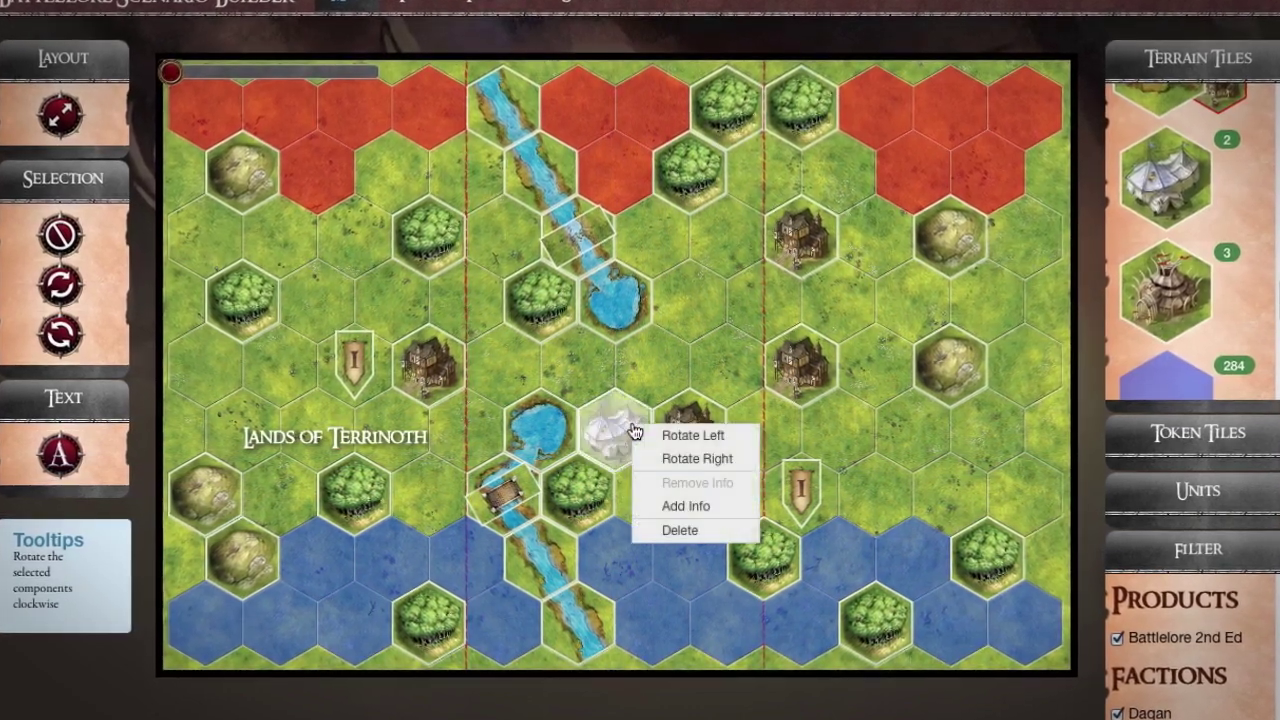
click(681, 512)
click(699, 314)
text(Daqan Command Tent)
click(724, 392)
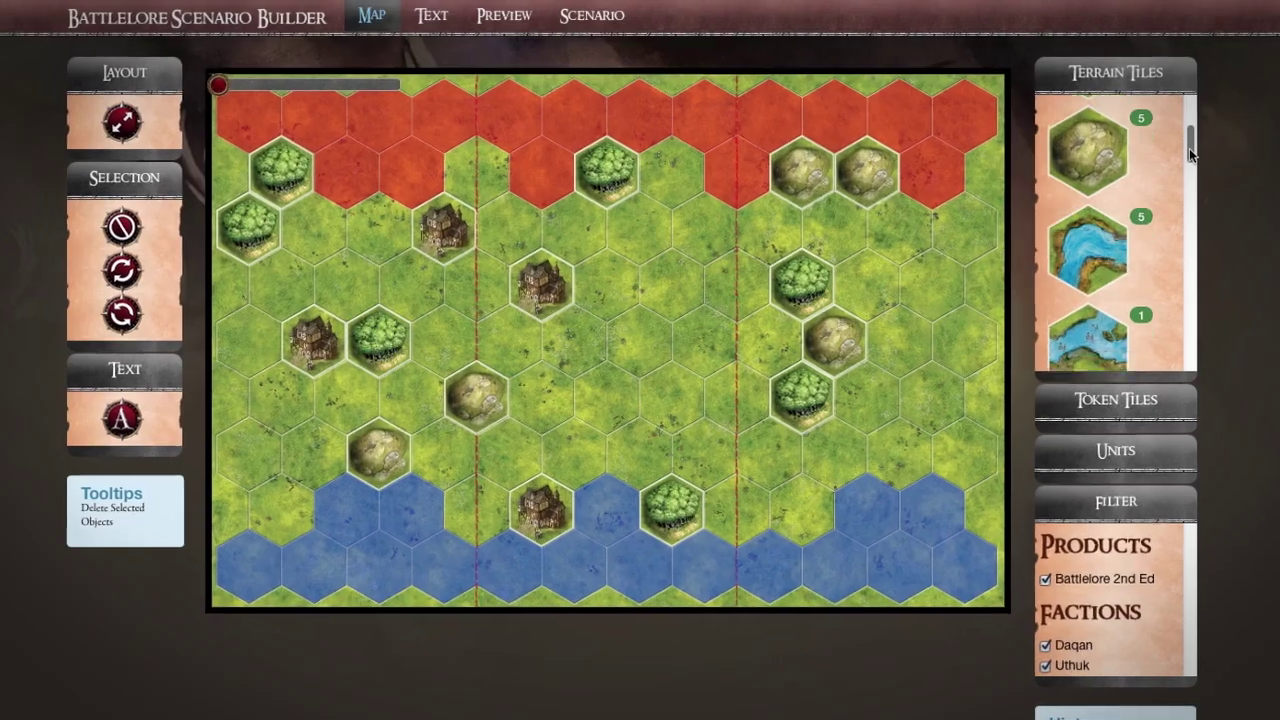
- Place two more forest tiles directly above the forest at the edge of the blue deployment area
scroll(1167, 160, up, 3)
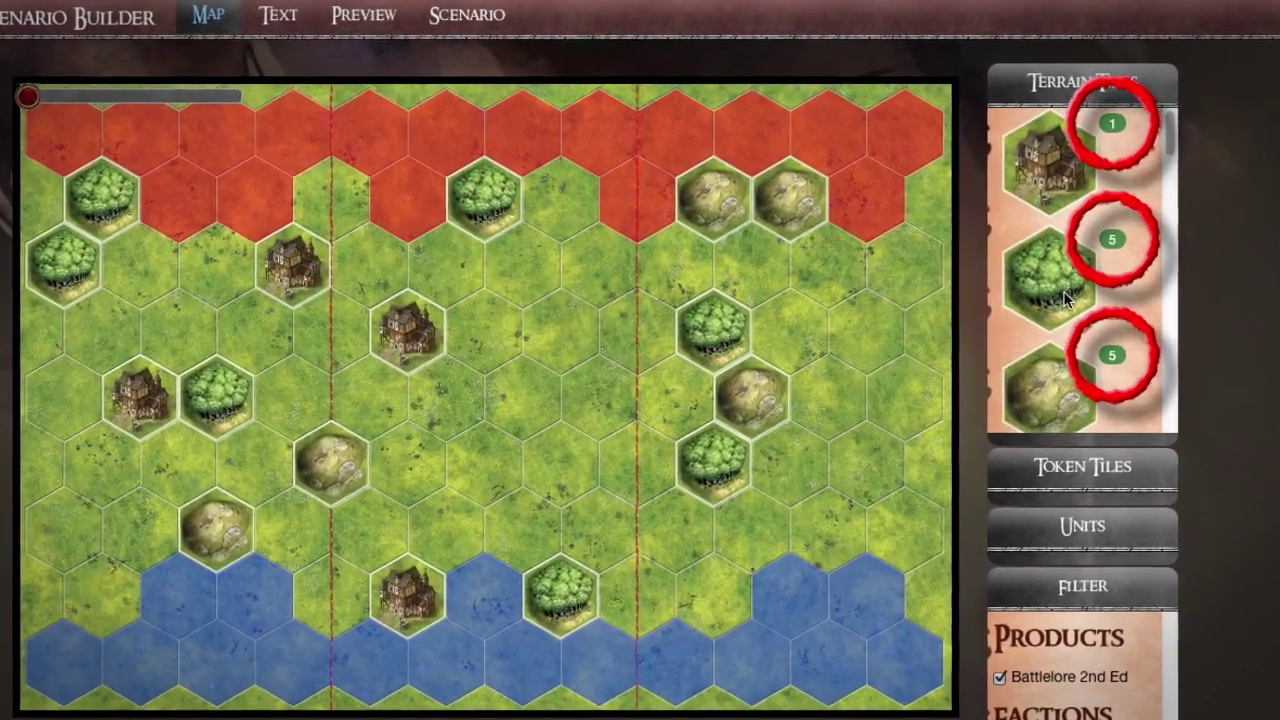
drag(1067, 298, 520, 530)
drag(1058, 285, 548, 455)
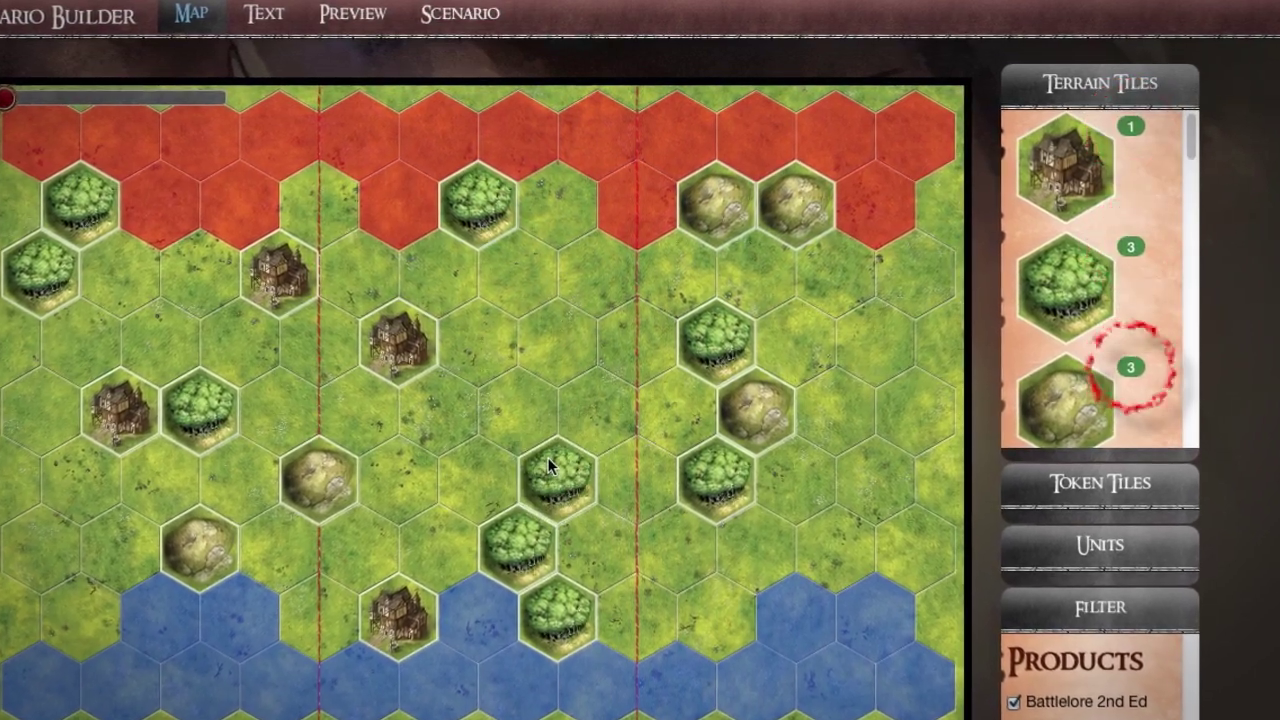
- Place a building tile above the new forests, try to add another beyond the tile limit, and close the settings
drag(1047, 177, 477, 428)
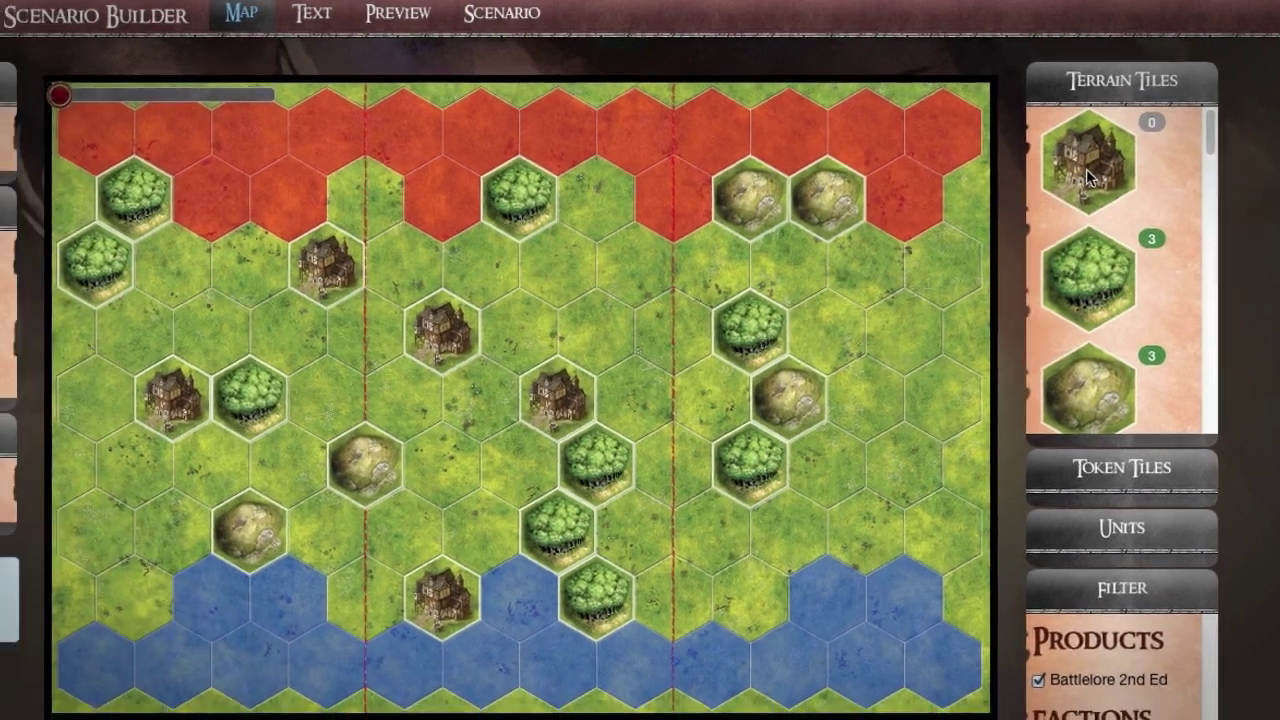
drag(1075, 168, 720, 374)
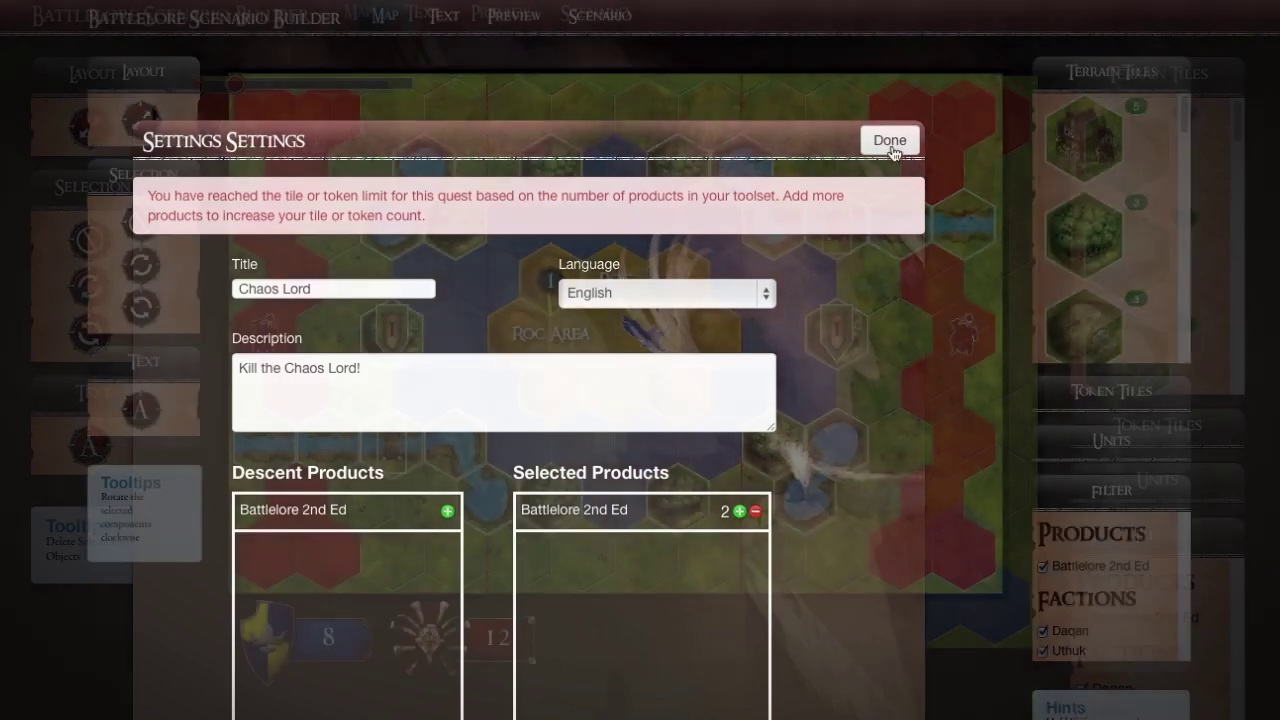
click(889, 140)
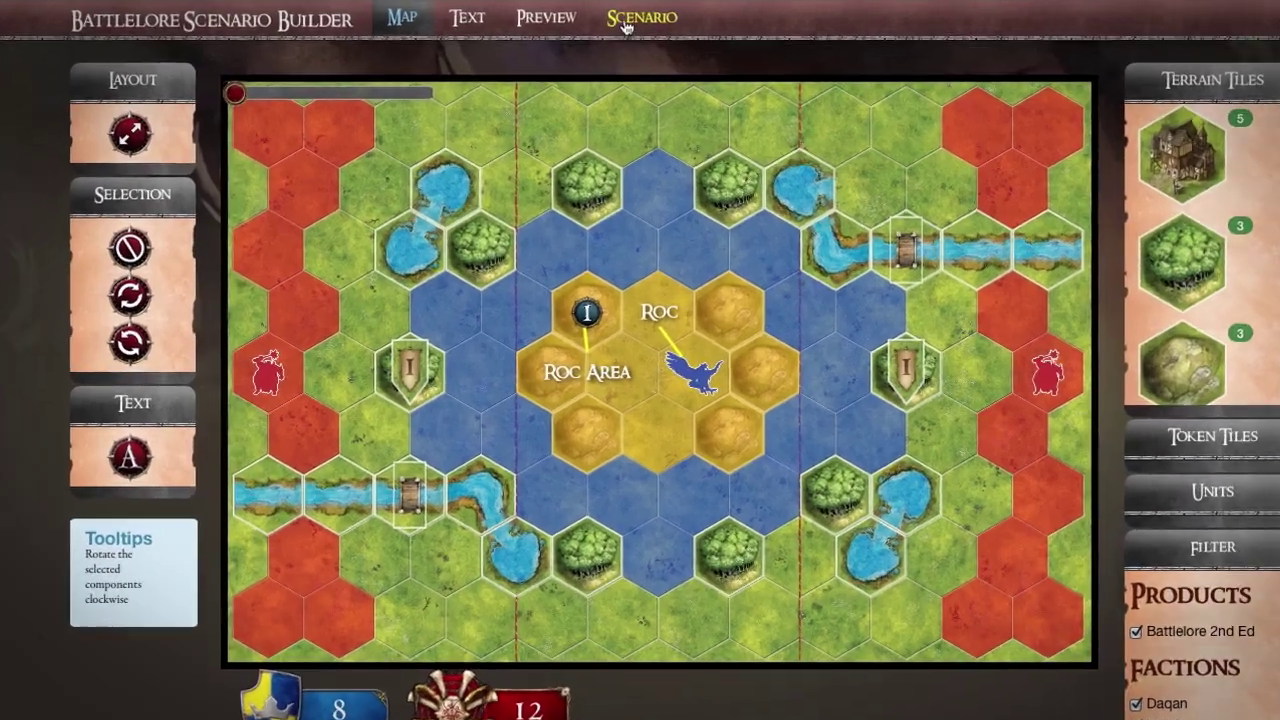
- Open the settings of the current scenario
click(598, 17)
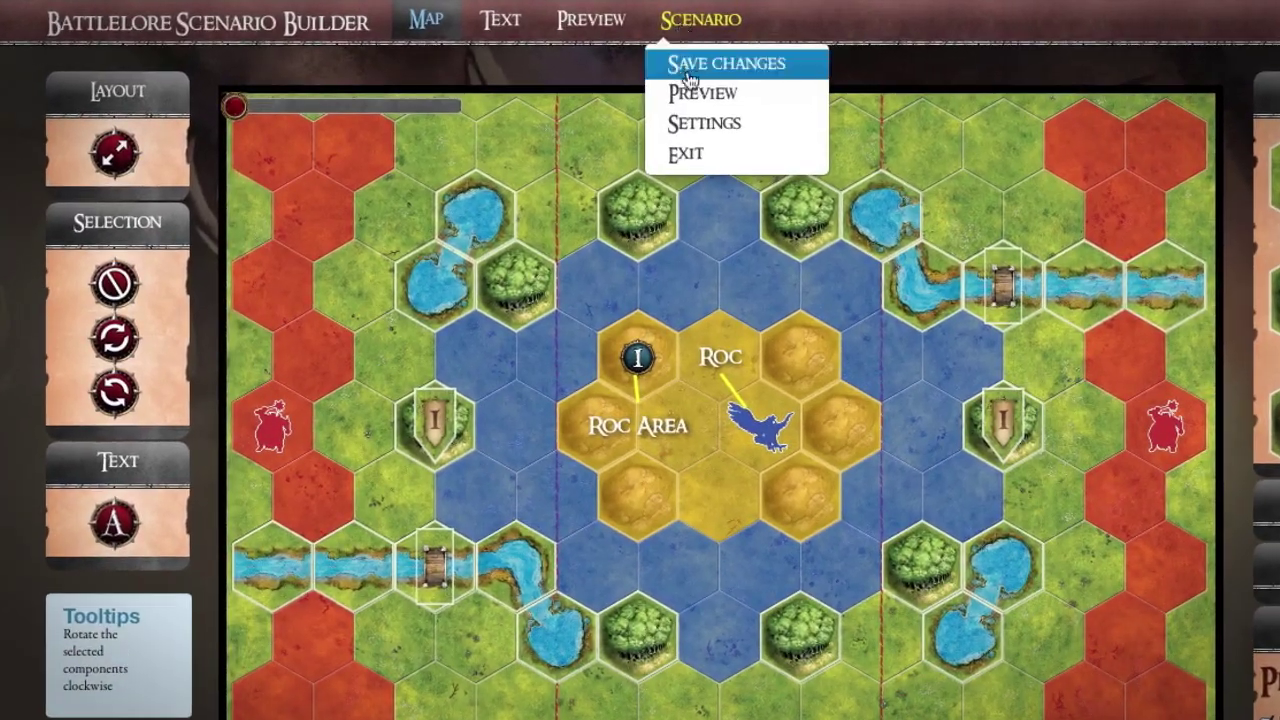
click(702, 123)
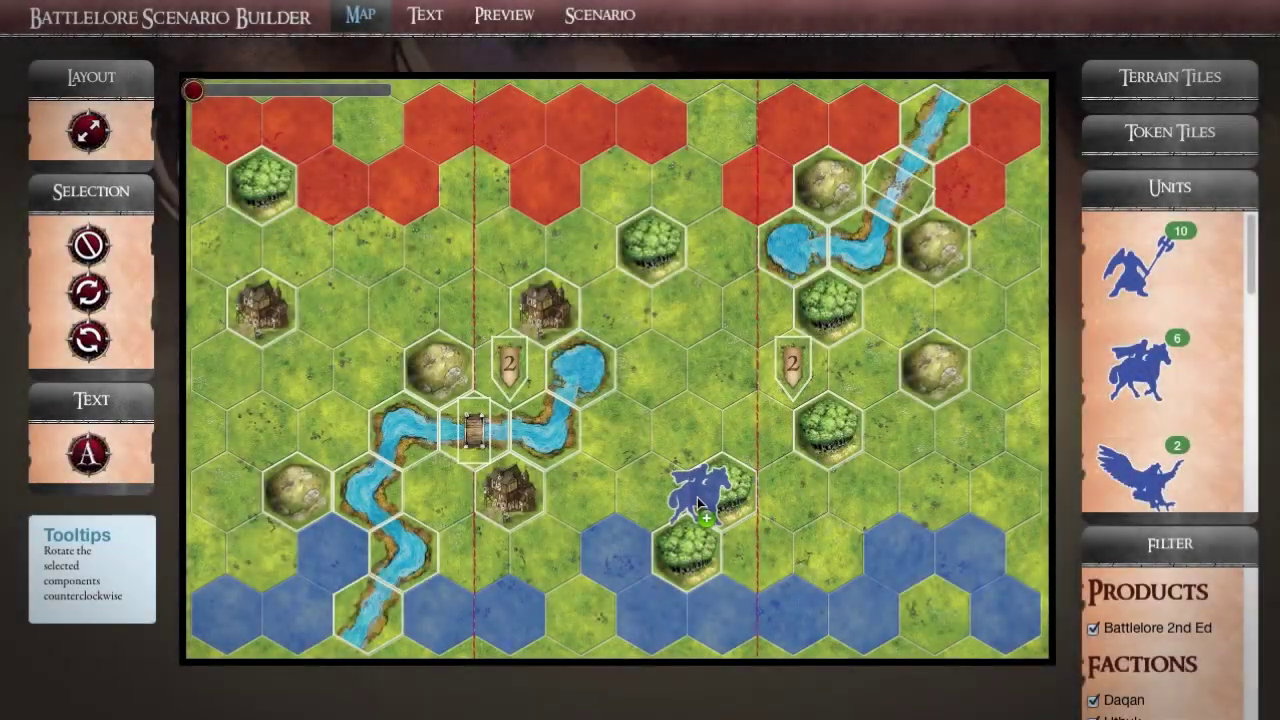
- Place a Daqan cavalry unit below the lower building, a halberd unit left of the forest, and another unit farther right
drag(697, 497, 545, 545)
drag(615, 449, 617, 449)
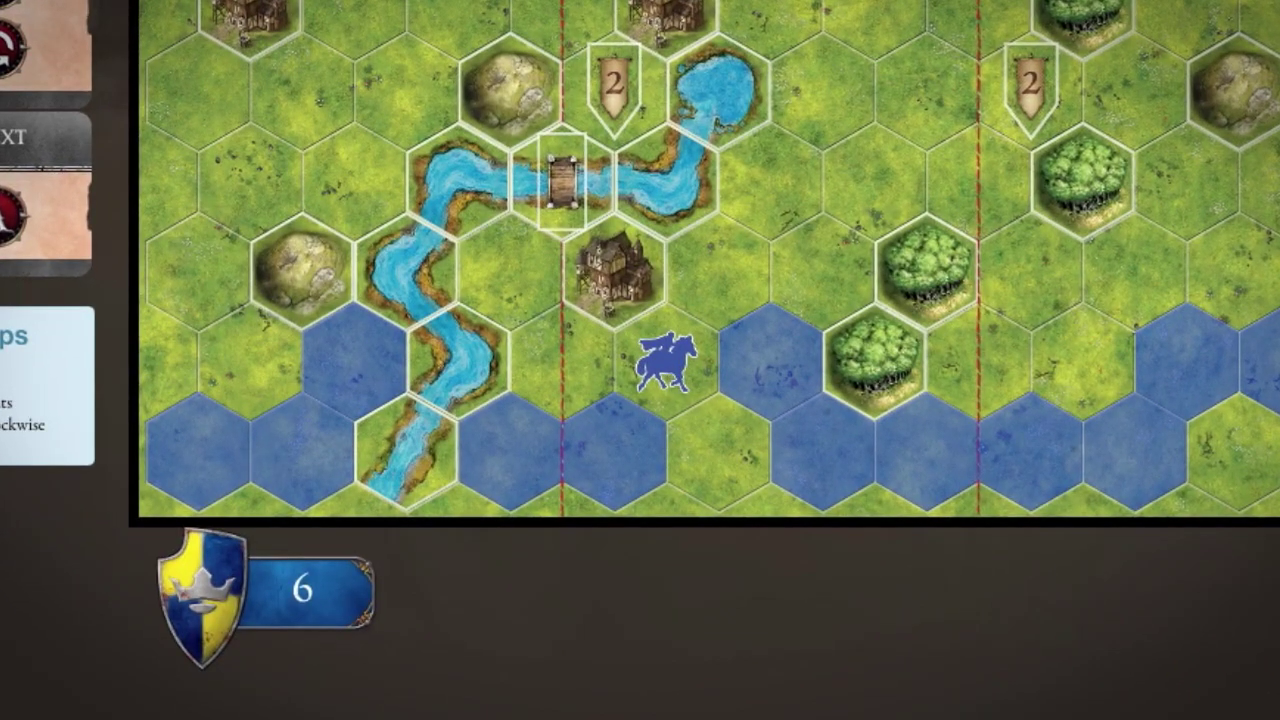
drag(986, 232, 840, 278)
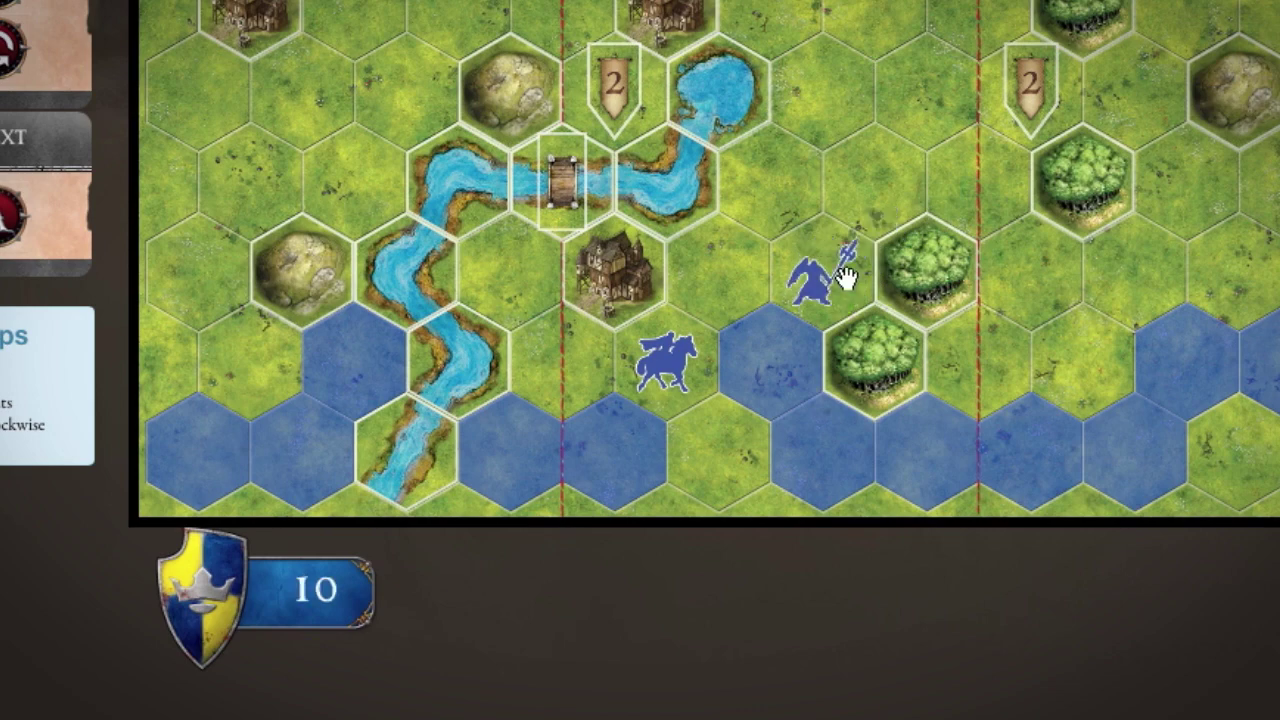
drag(1252, 234, 993, 357)
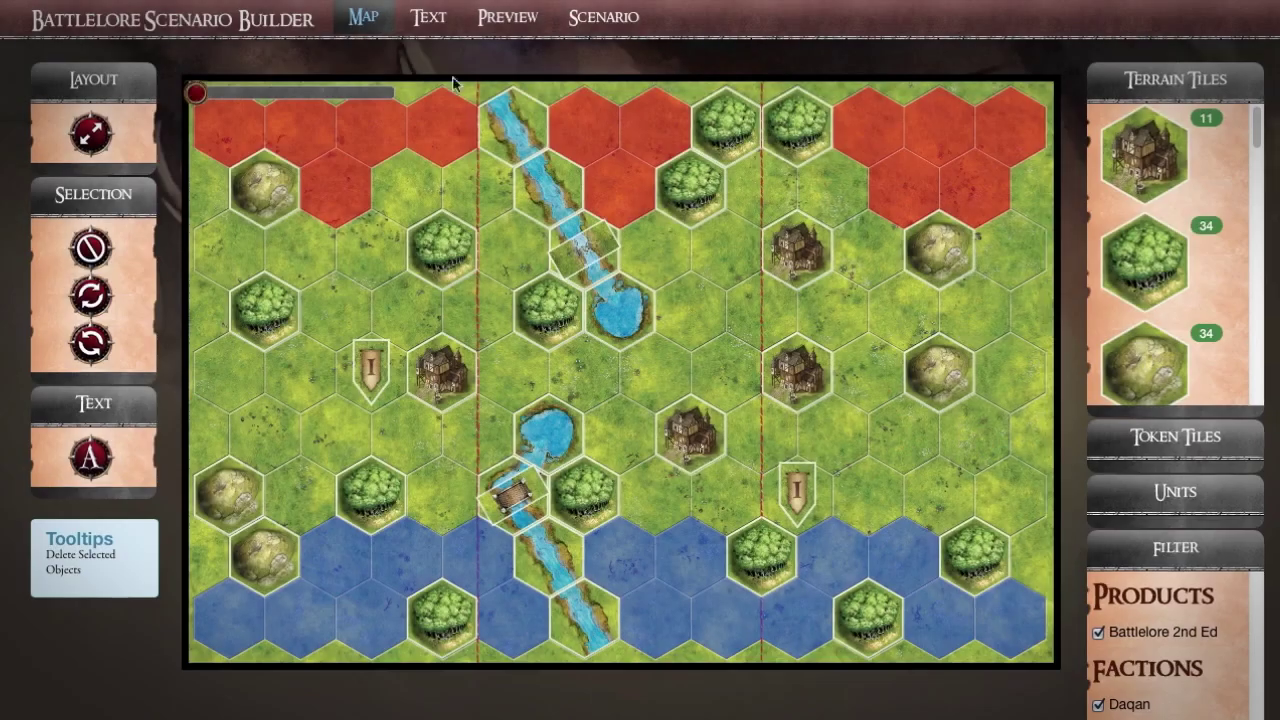
- Write the scenario objective "Kill all the Flesh Rippers to win." and update the text preview
click(432, 22)
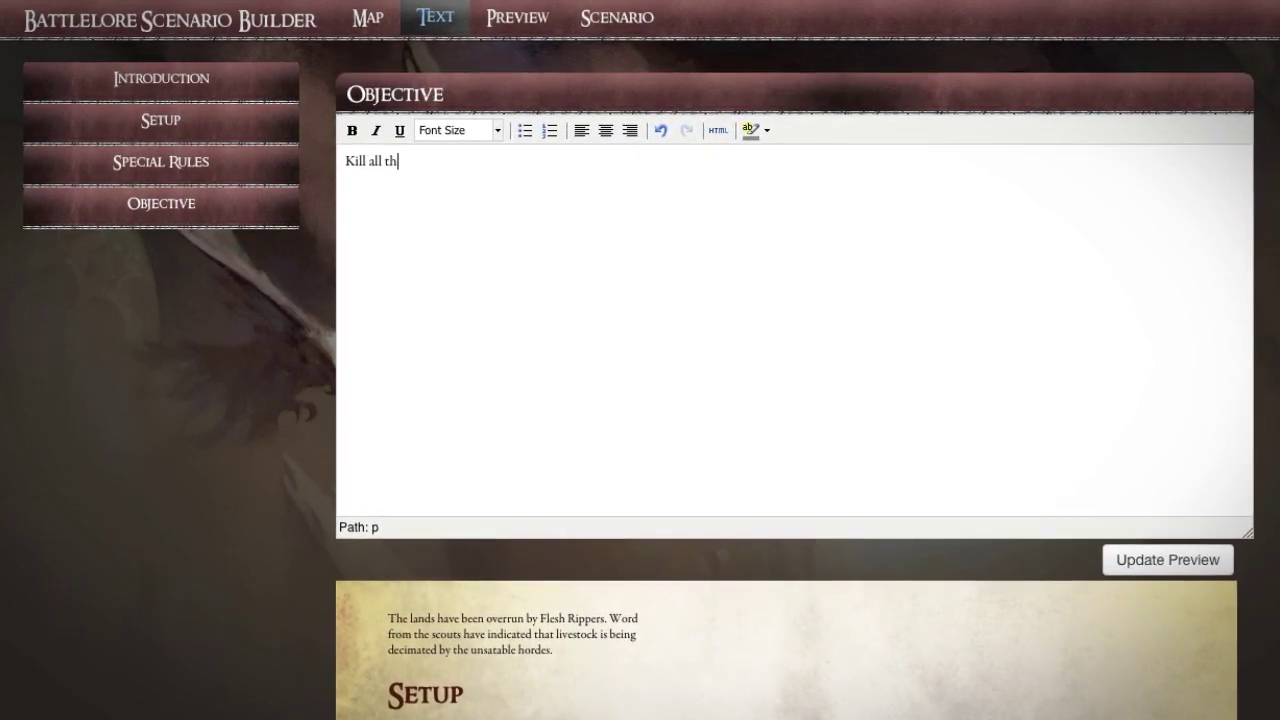
text(s to win.)
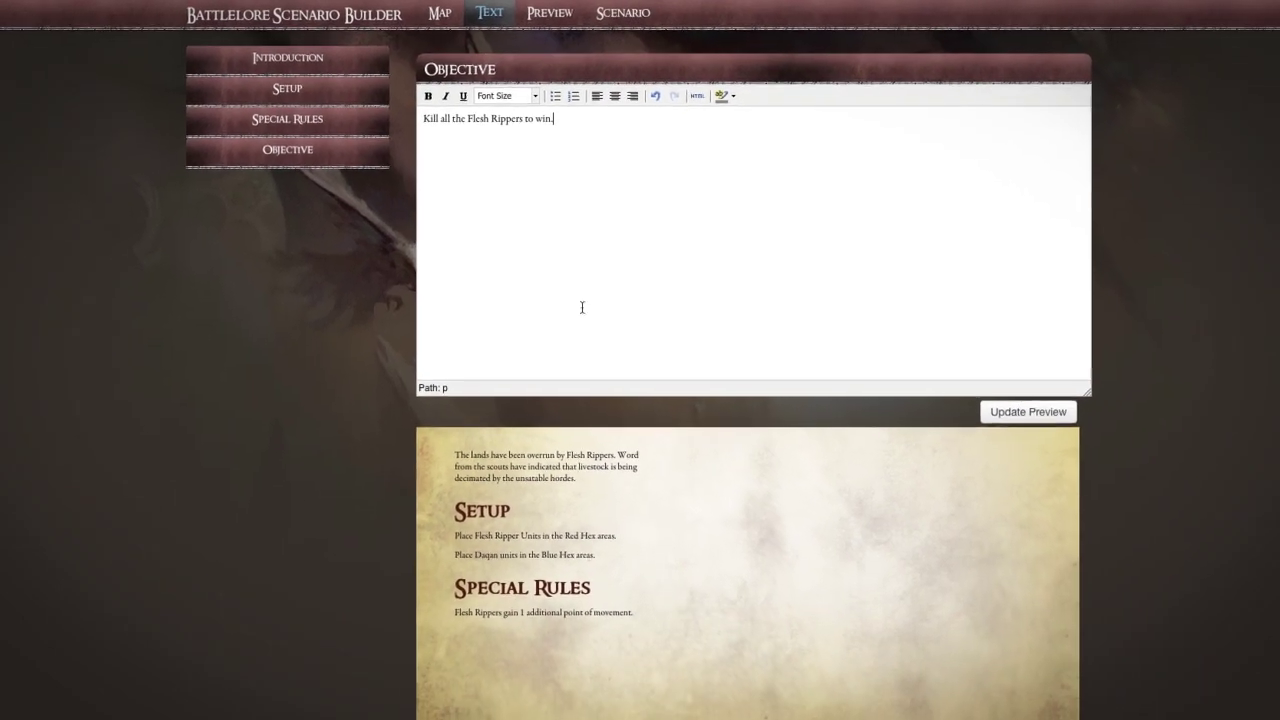
click(993, 410)
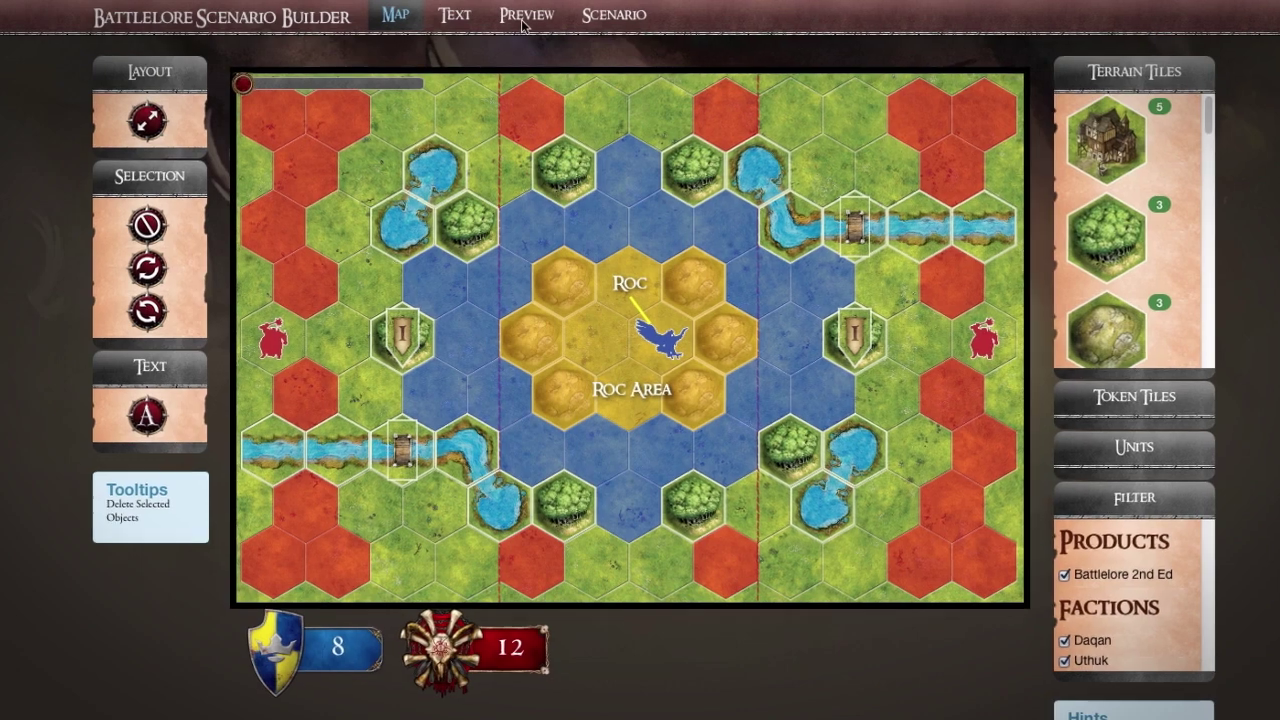
- Generate a preview of the Roc scenario
click(533, 18)
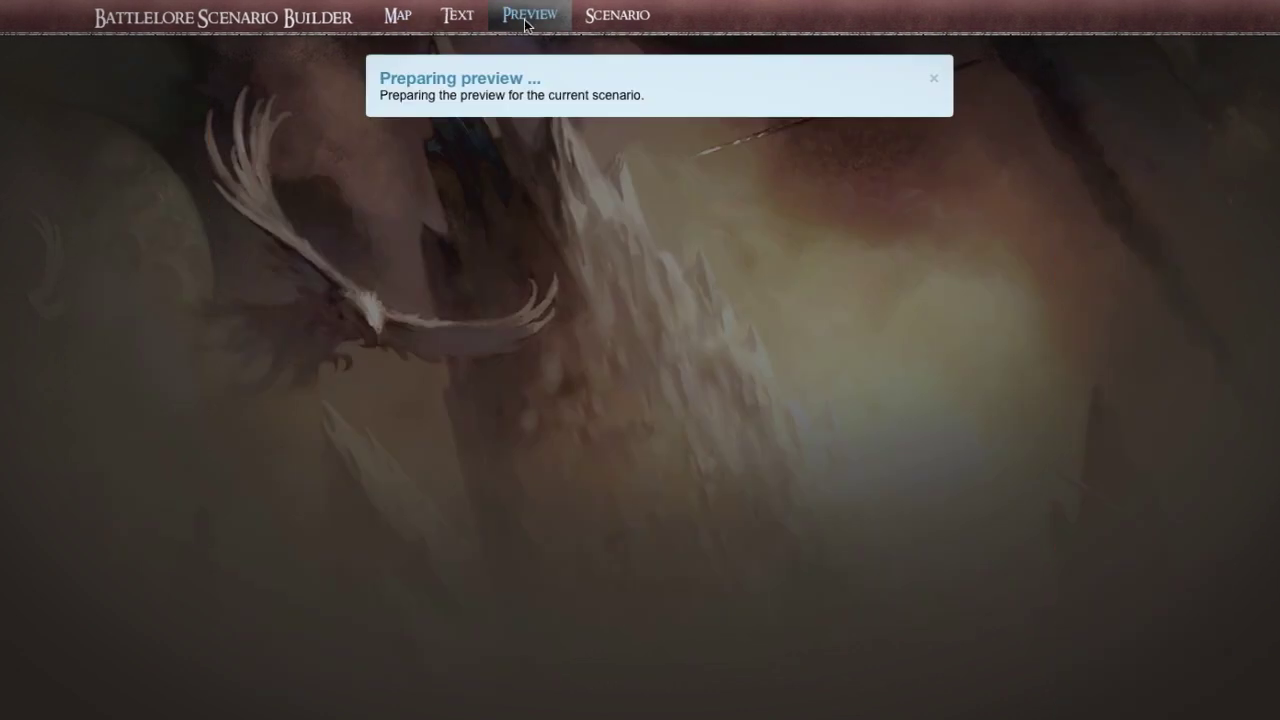
- Enter "Newest Version." as the version notes for the Save the Roc! scenario and publish it
click(360, 264)
text(New)
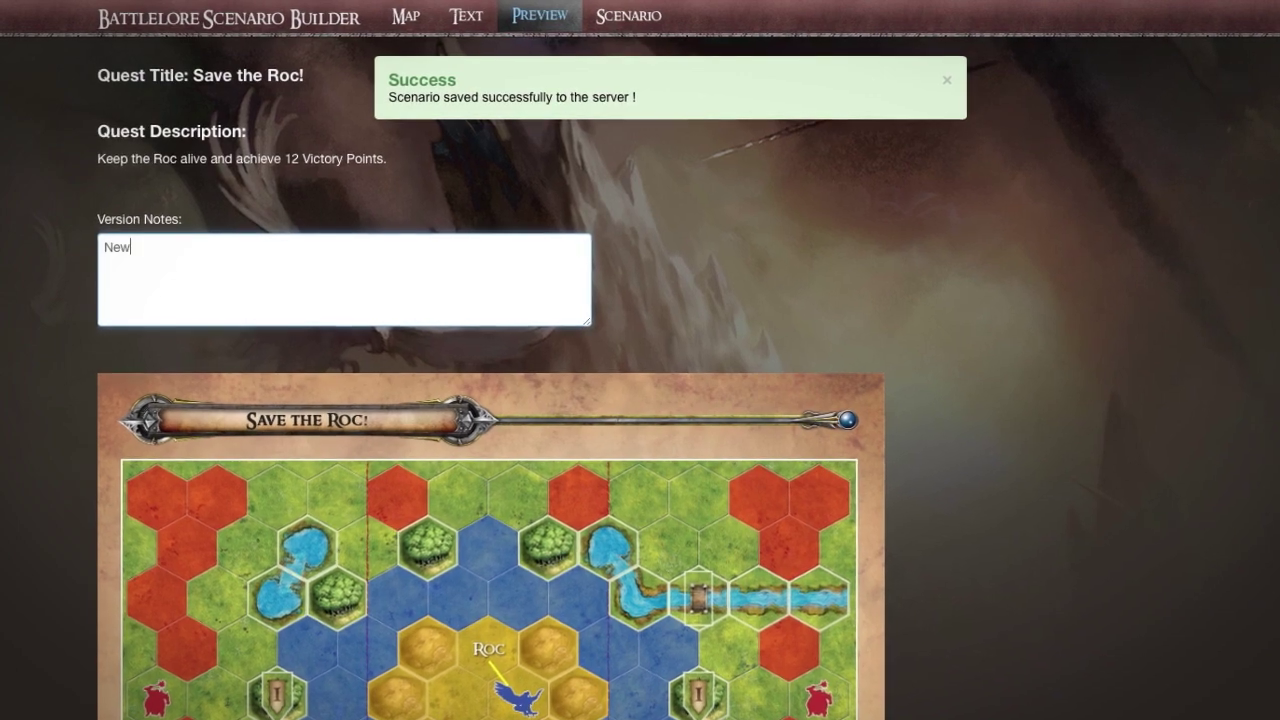
text(est Ver)
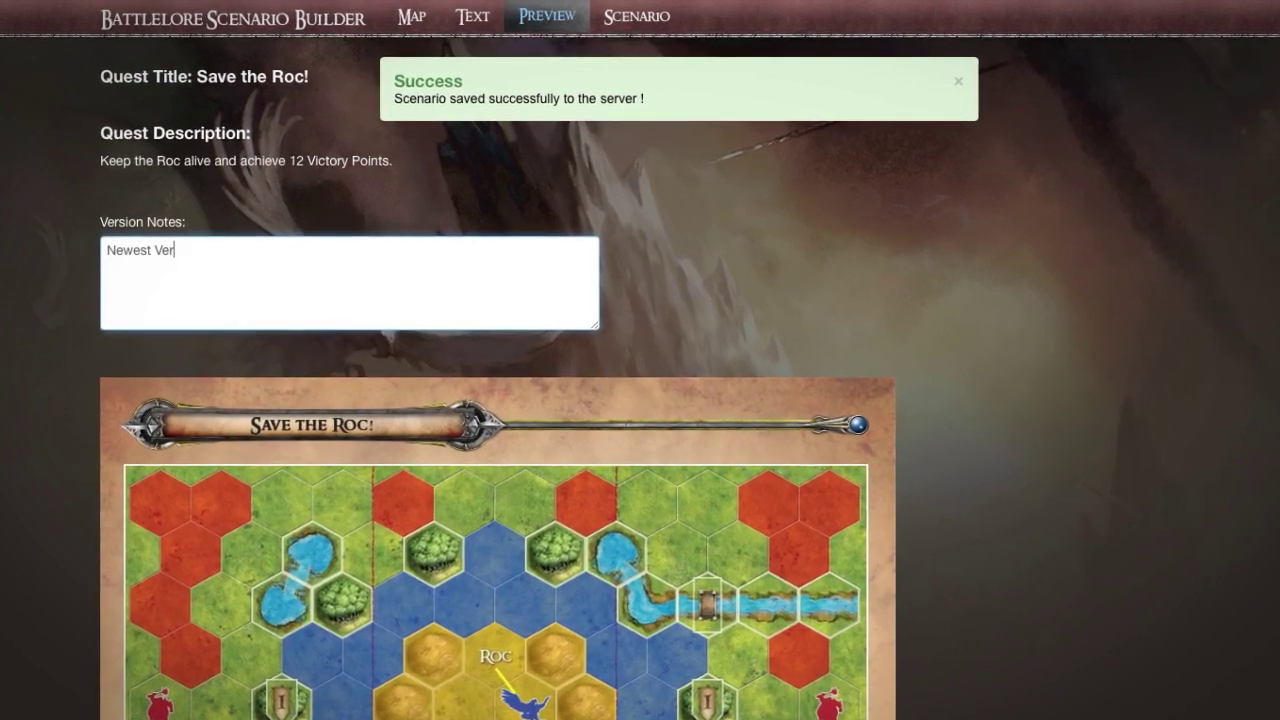
text(sion.)
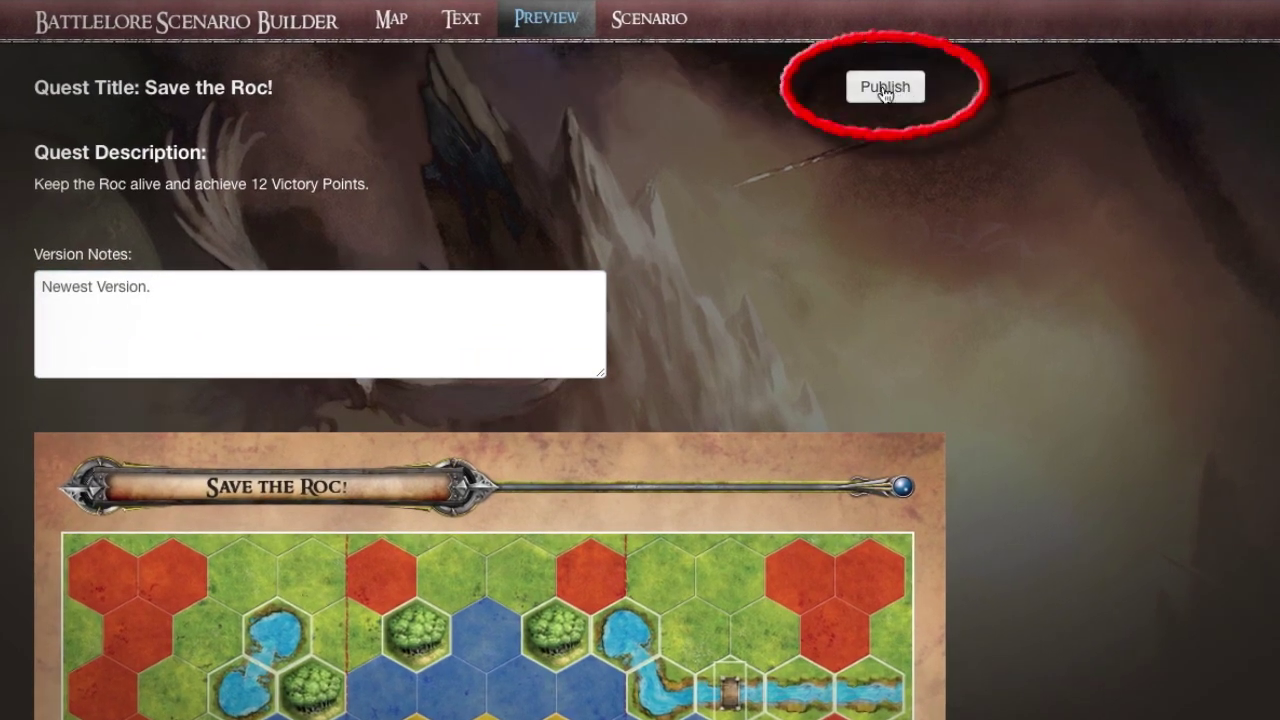
click(885, 88)
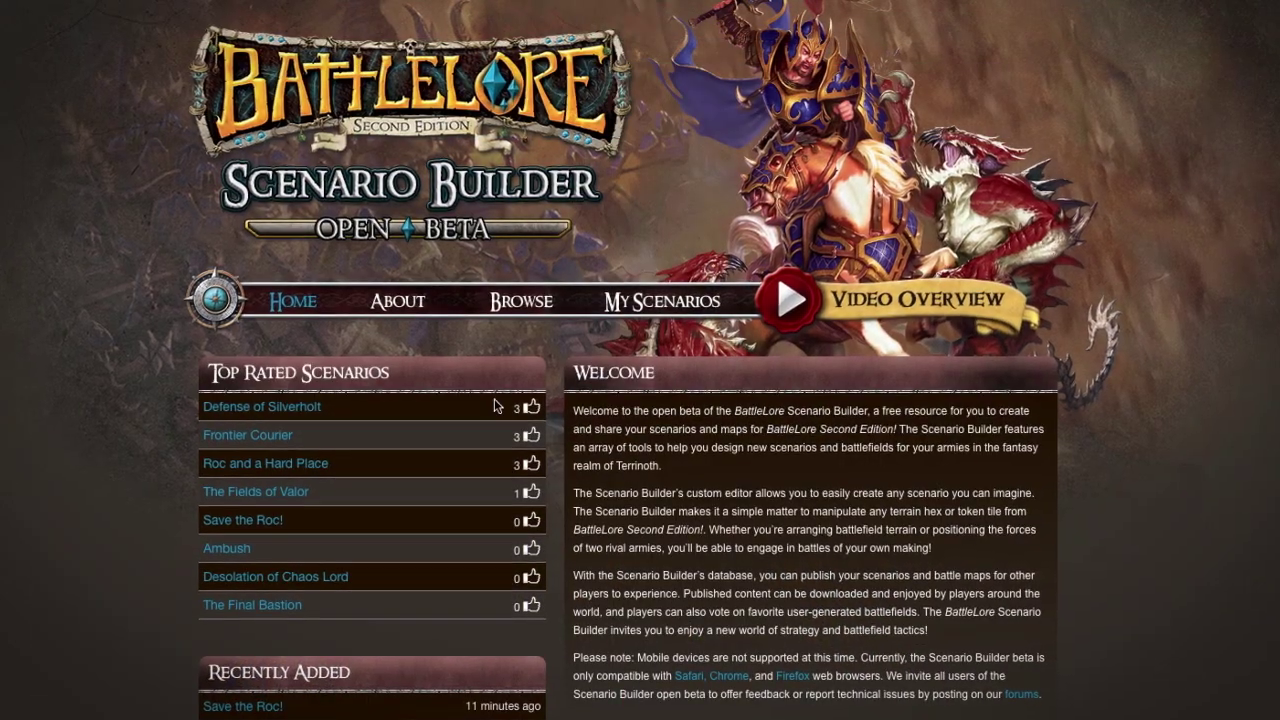
- Open the Rise of the Flesh Rippers scenario from the personal scenarios for editing
click(615, 311)
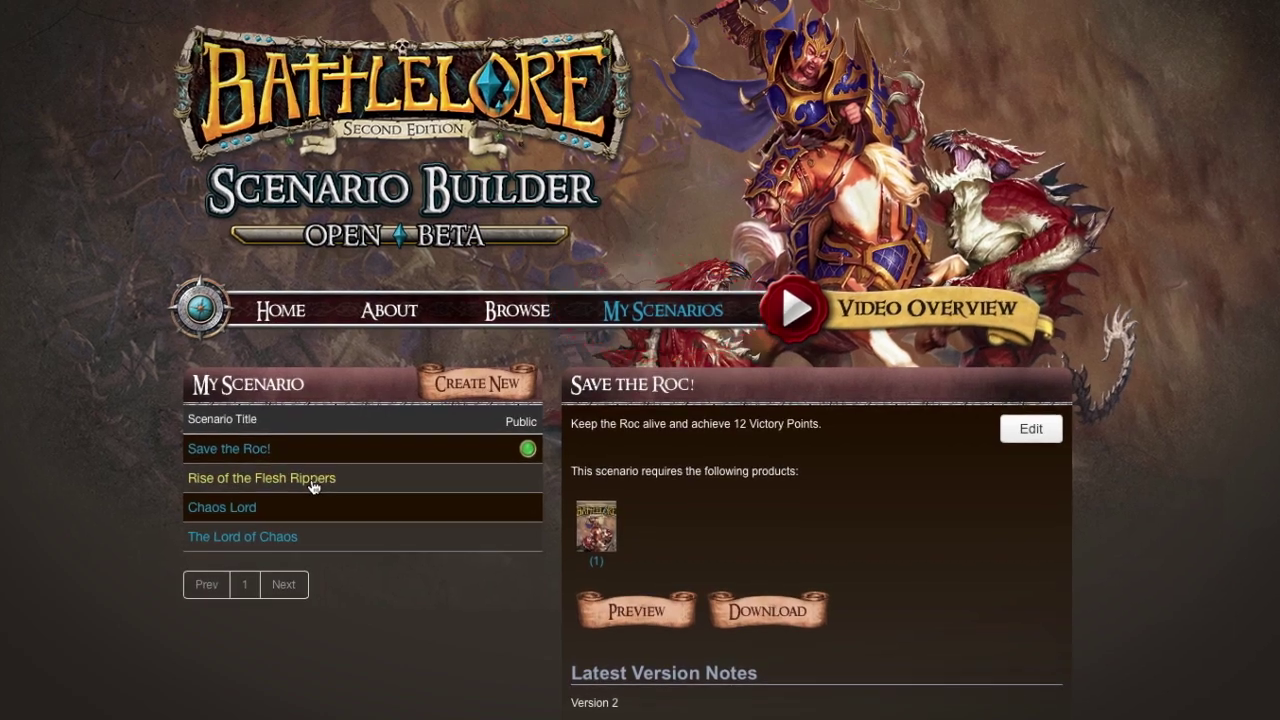
click(311, 480)
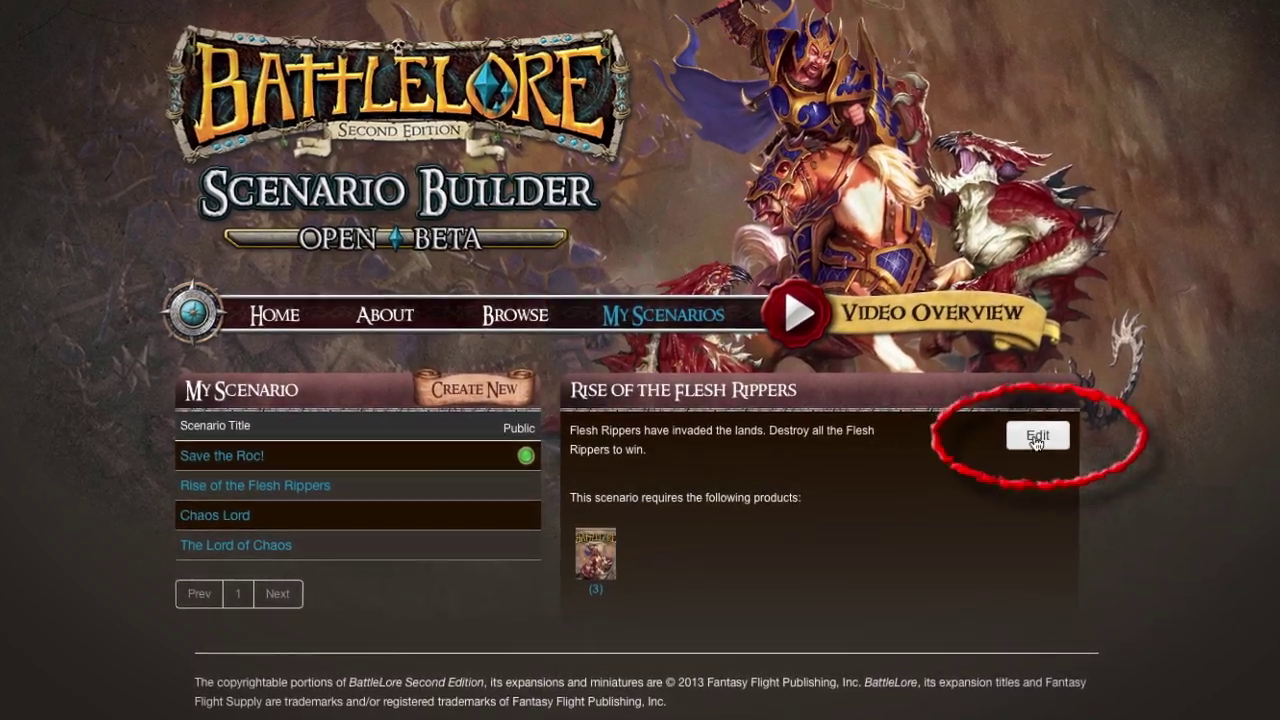
click(1036, 437)
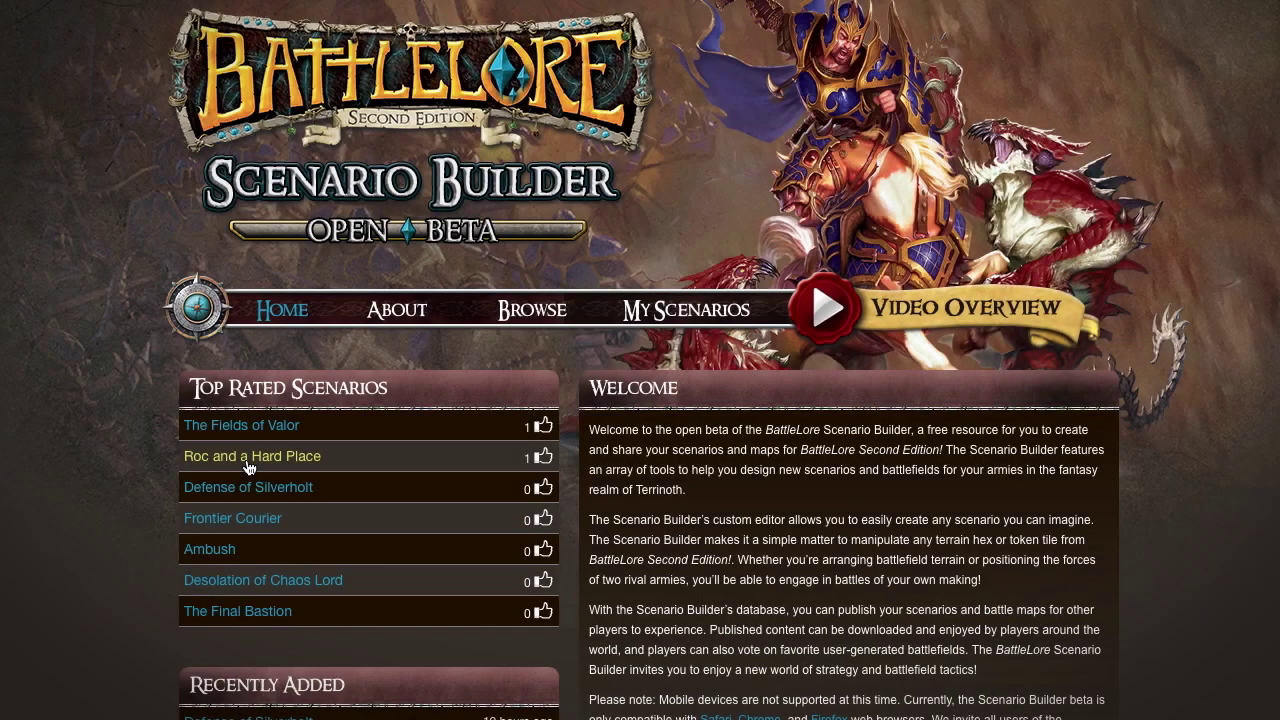
- View the details of the top rated scenarios Roc and a Hard Place, The Fields of Valor and Defense of Silverholt
click(251, 460)
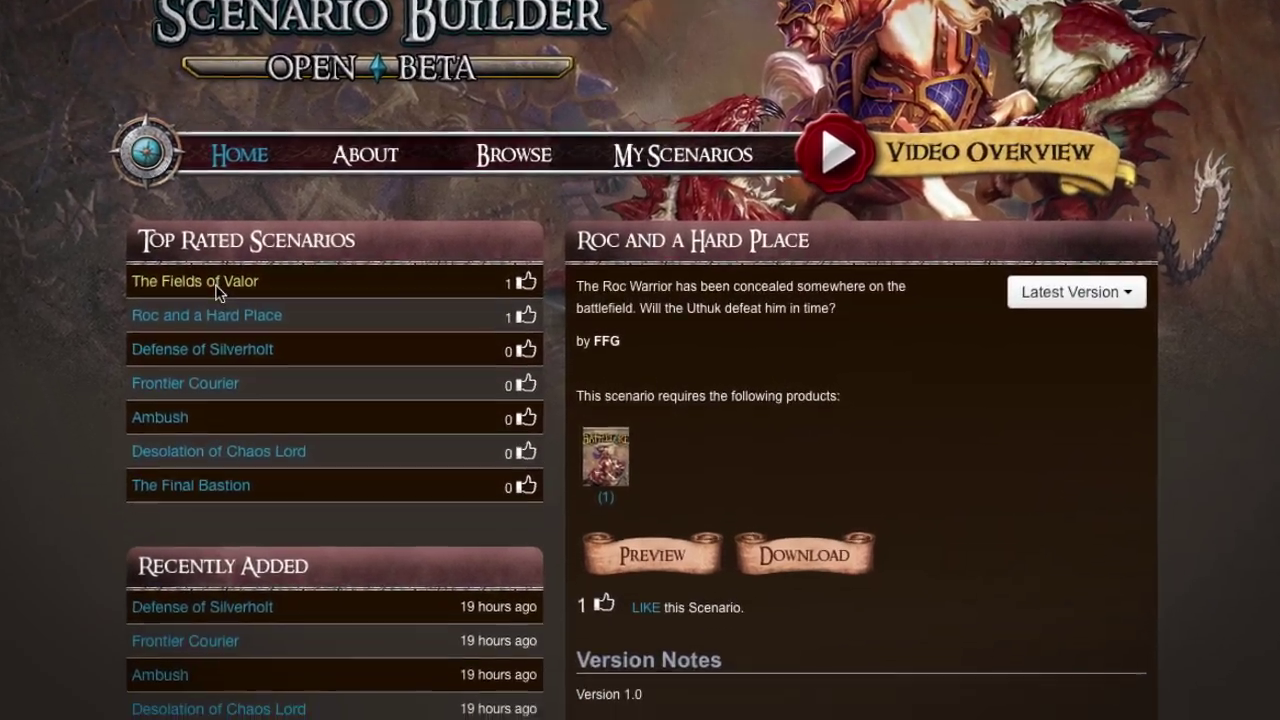
click(251, 422)
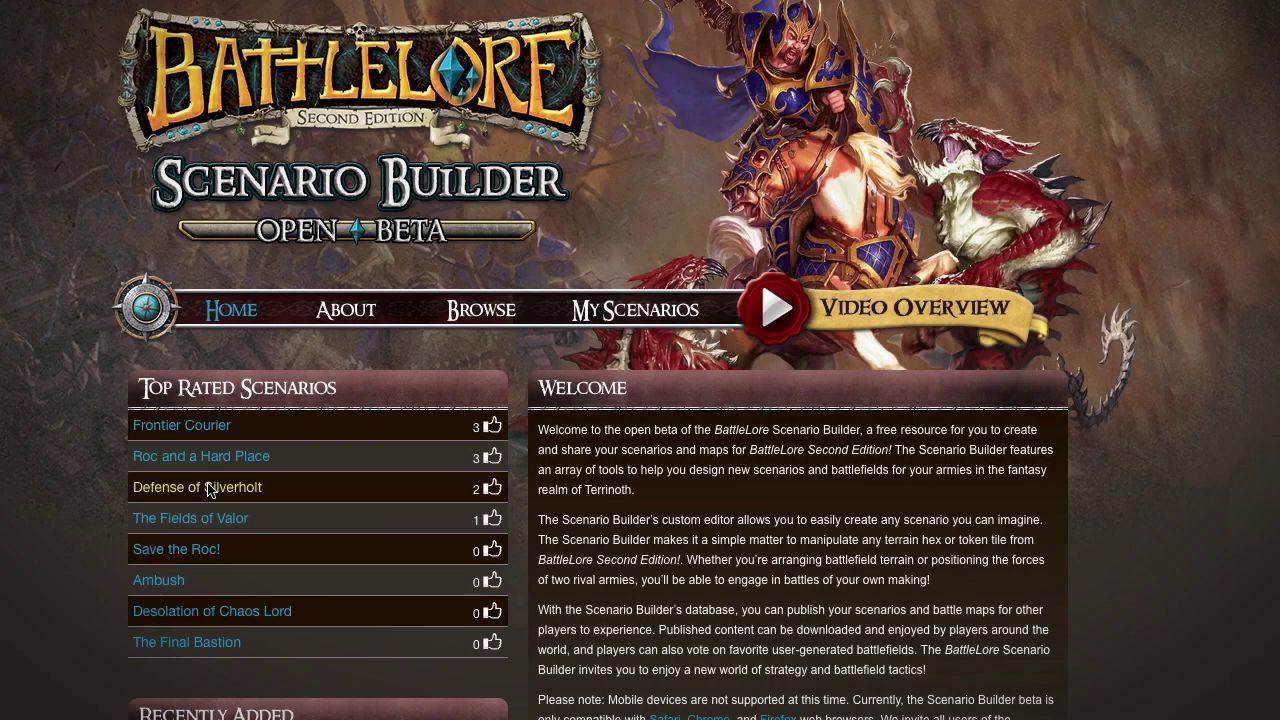
click(250, 488)
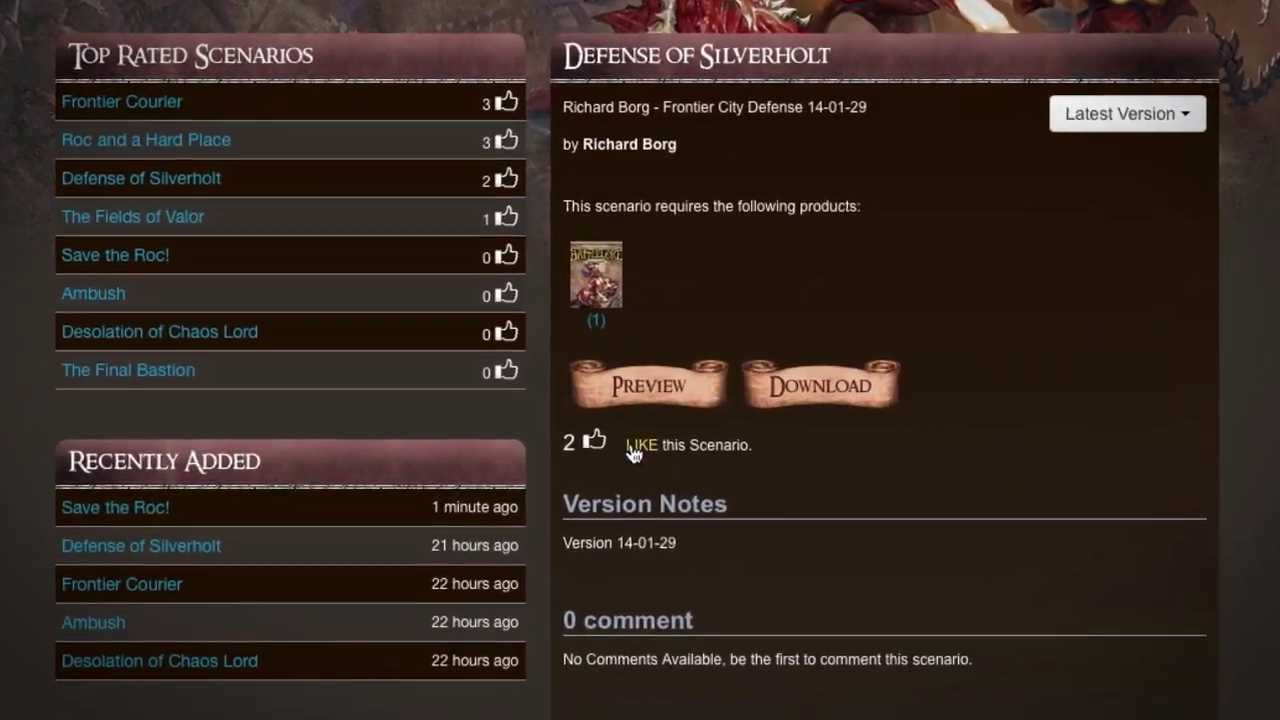
click(606, 668)
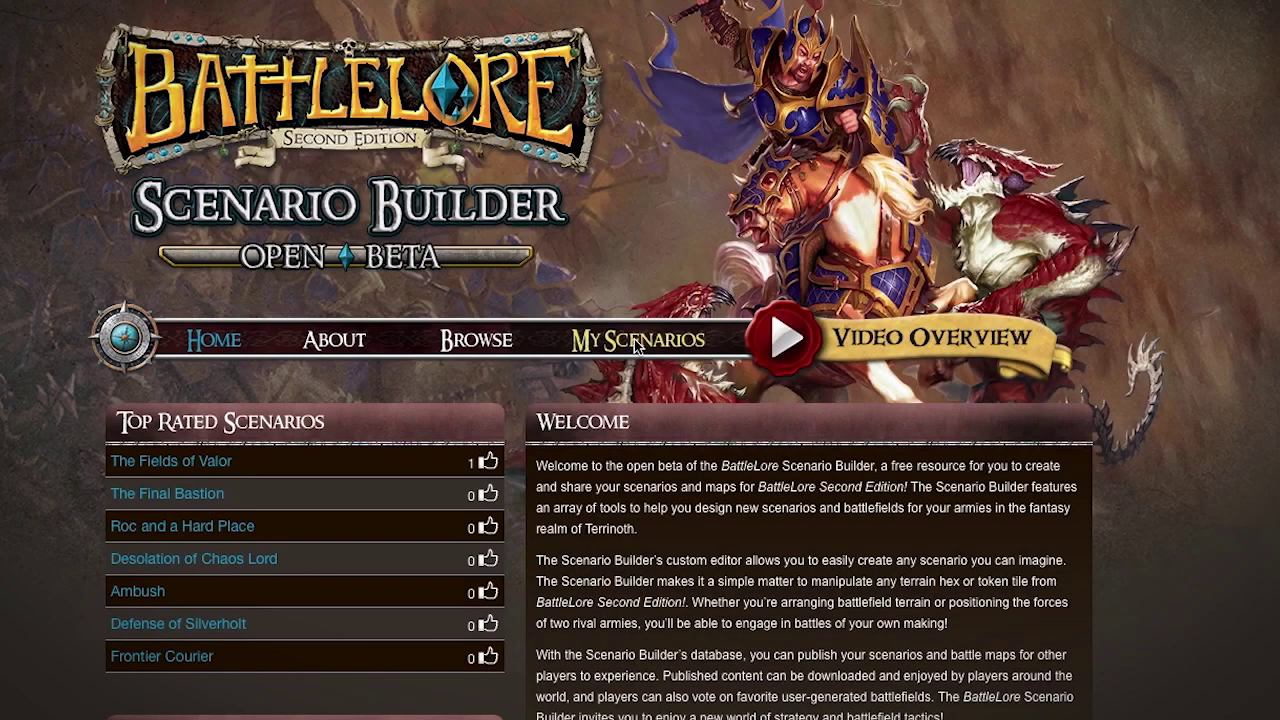
- Display the list of personally created scenarios
click(636, 342)
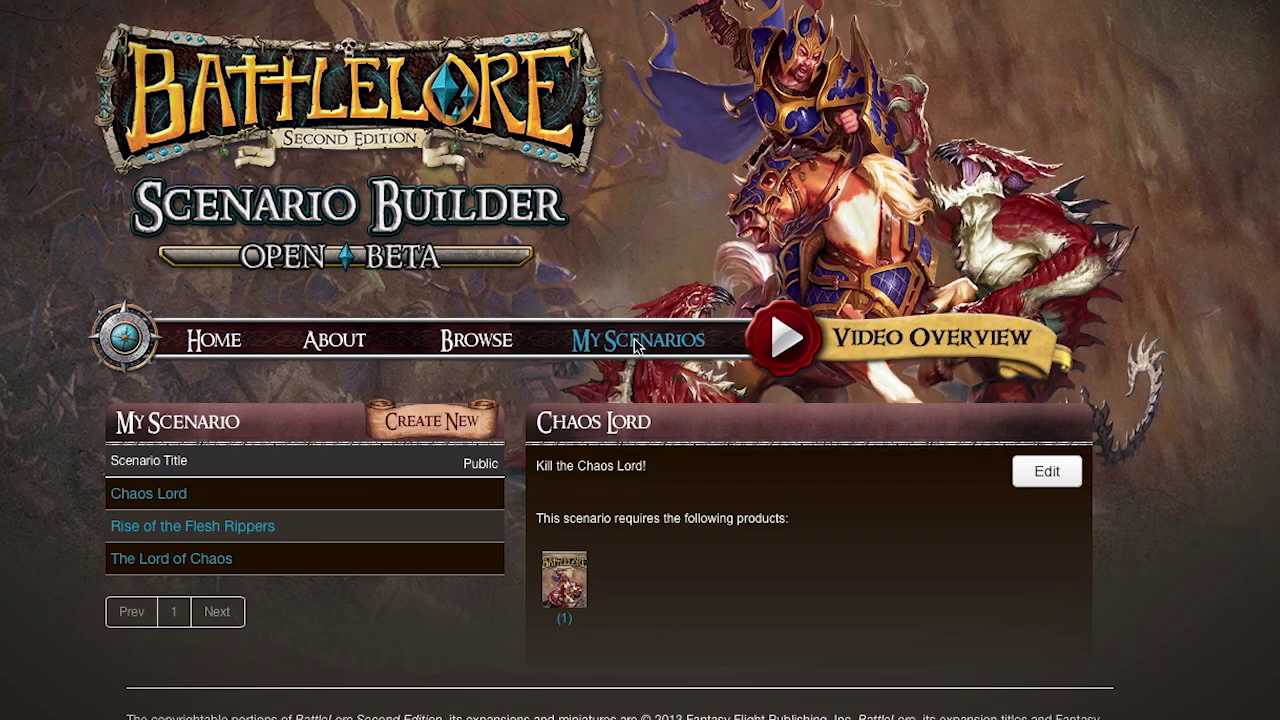